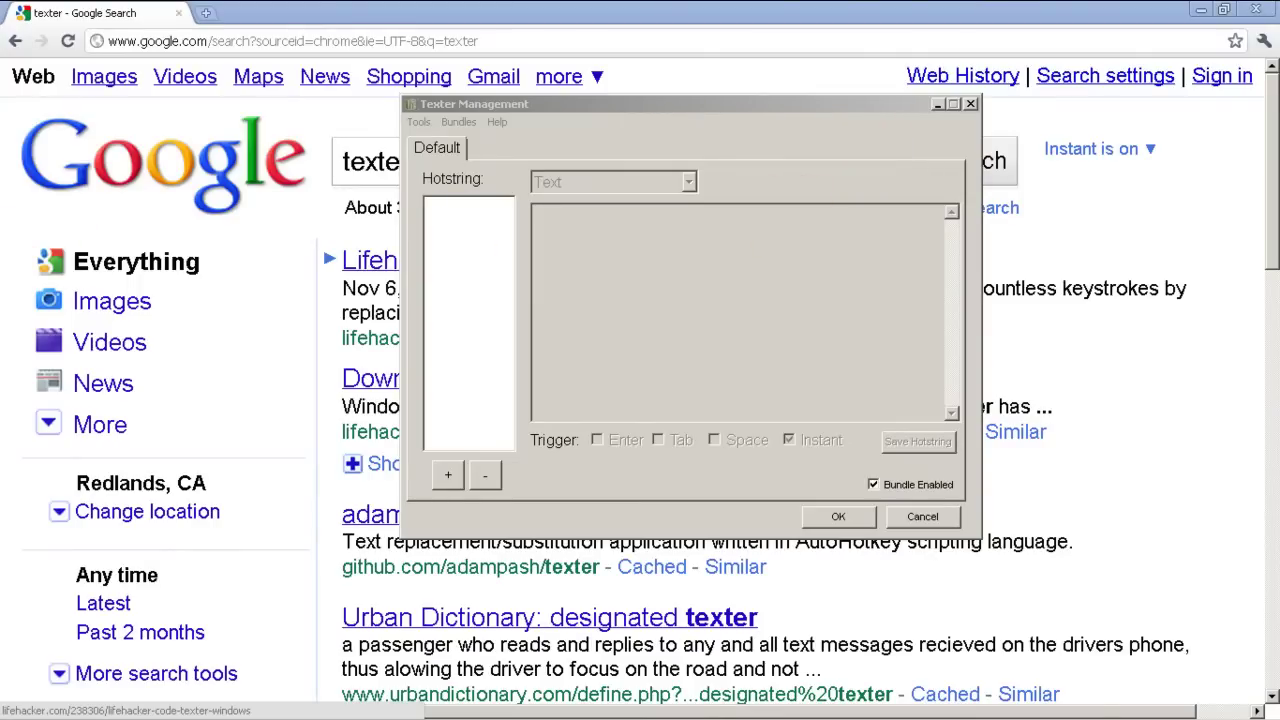
# In Word, type four contact lines: full name, routergod.com, a phone number and an e-mail address.
pyautogui.moveTo(14, 257); pyautogui.dragTo(1135, 78)
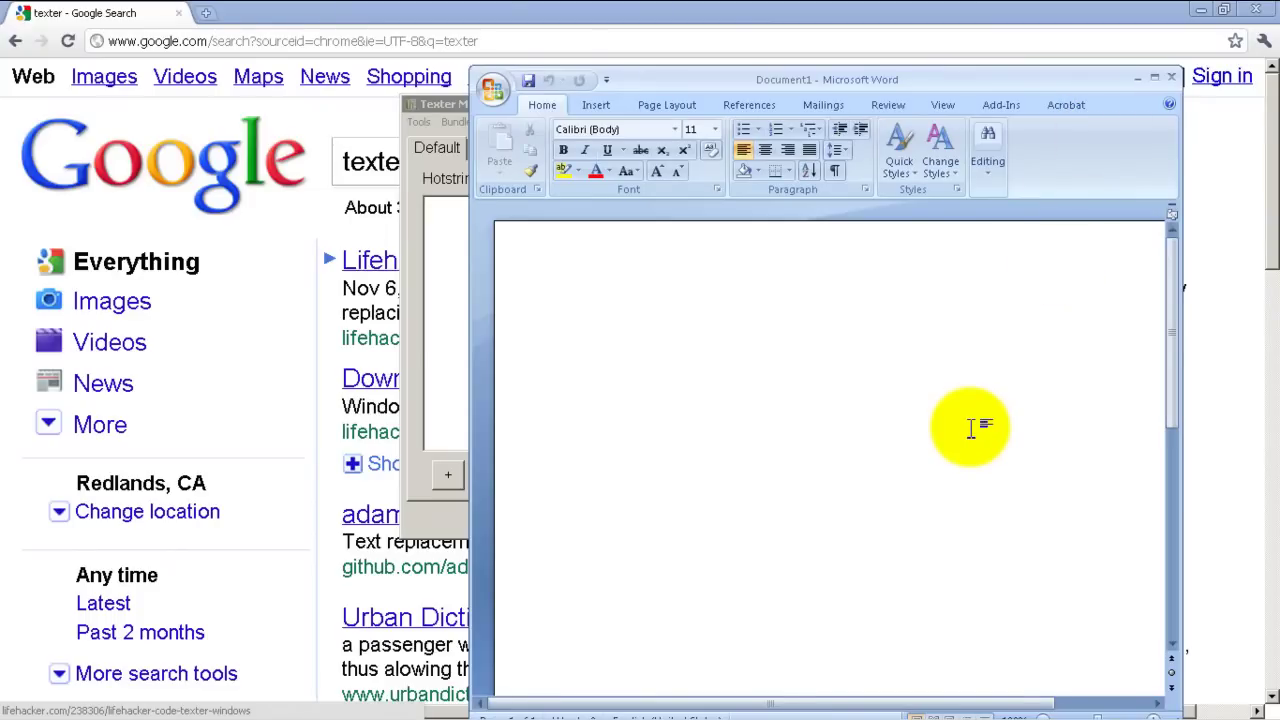
pyautogui.write('Humphrey Cheung')
pyautogui.press('Return')
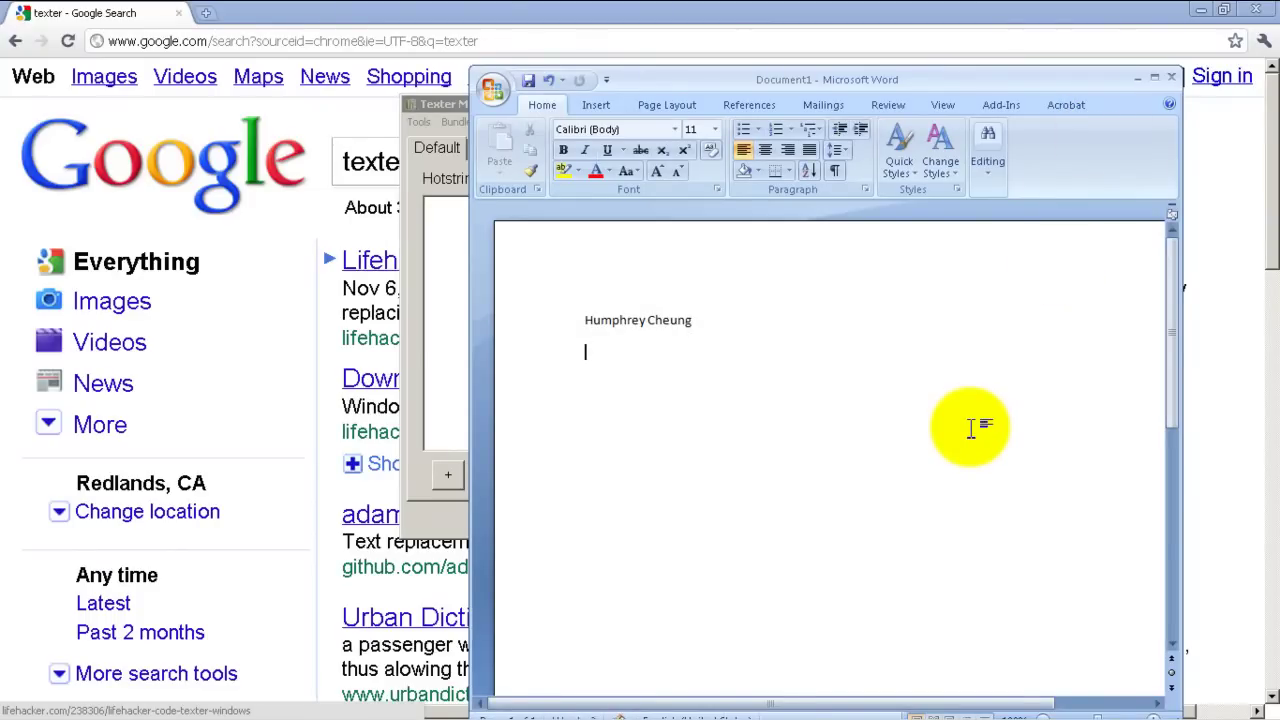
pyautogui.write('routergod.com')
pyautogui.press('Return')
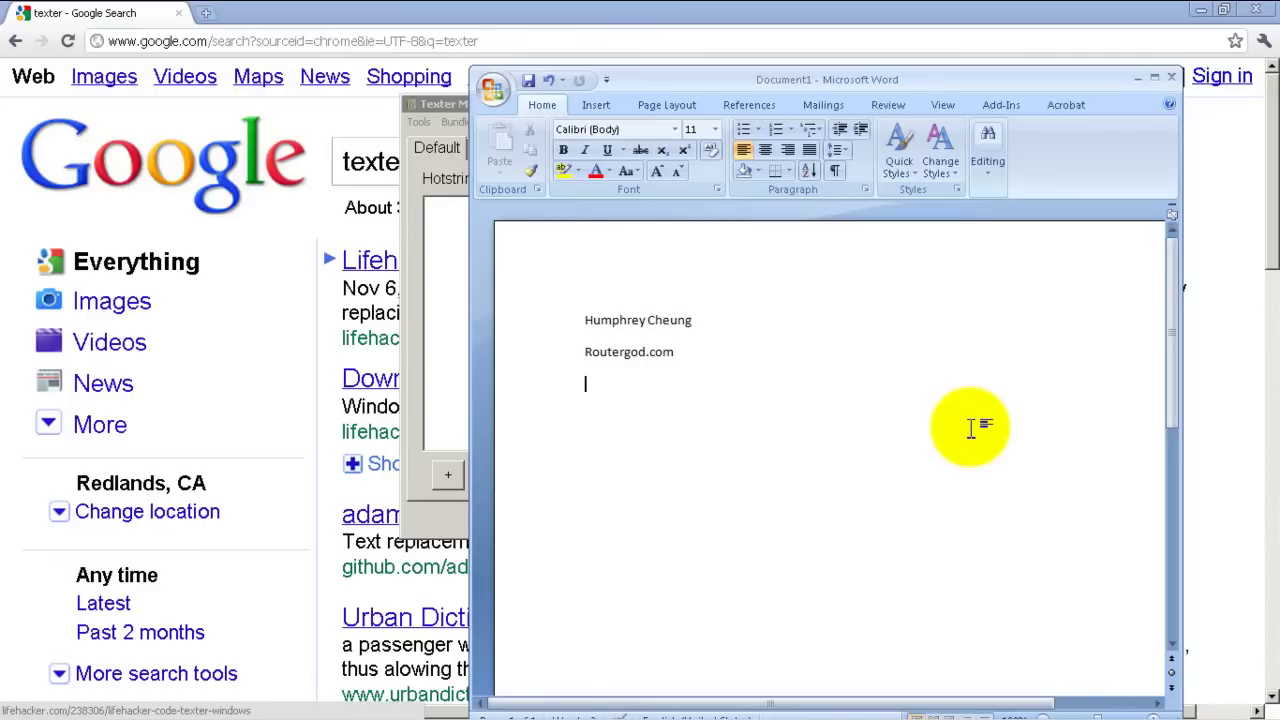
pyautogui.write('999-999-9999')
pyautogui.press('Return')
pyautogui.write('ans')
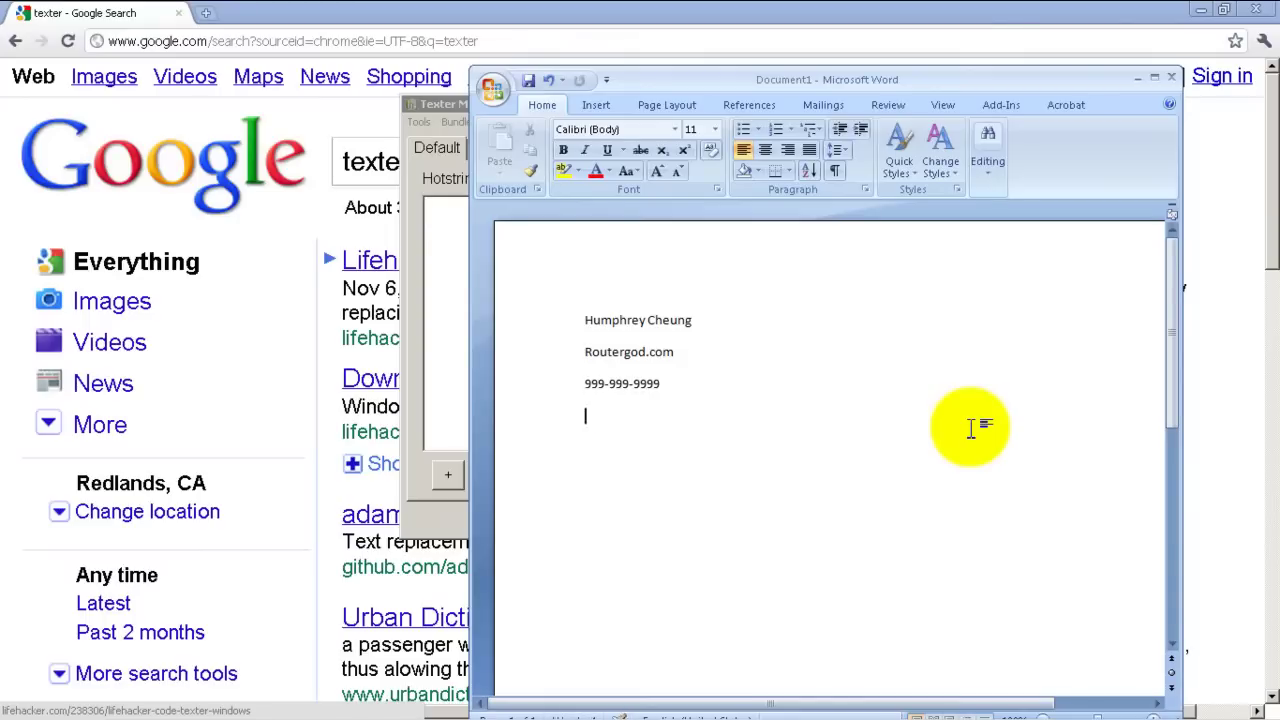
pyautogui.write('@bob.com')
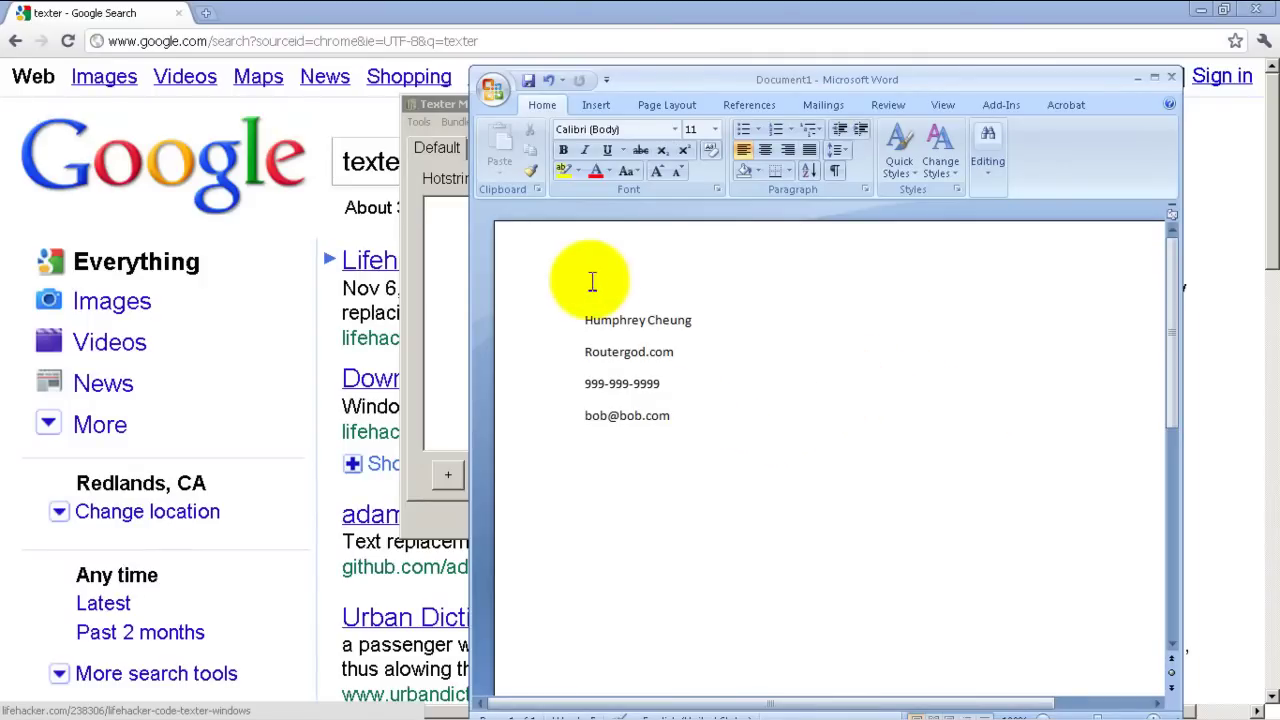
# Select and deselect the contact lines, then bring Texter Management back to the front.
pyautogui.moveTo(682, 418); pyautogui.dragTo(588, 320)
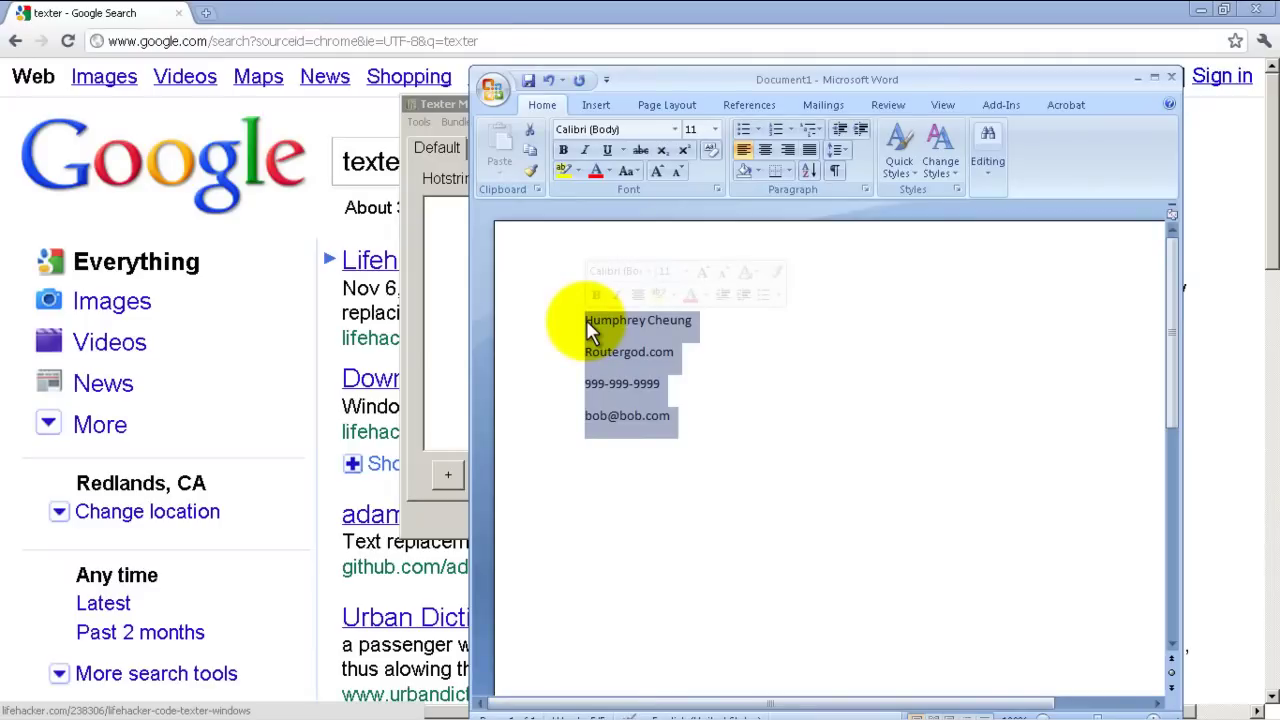
pyautogui.click(845, 484)
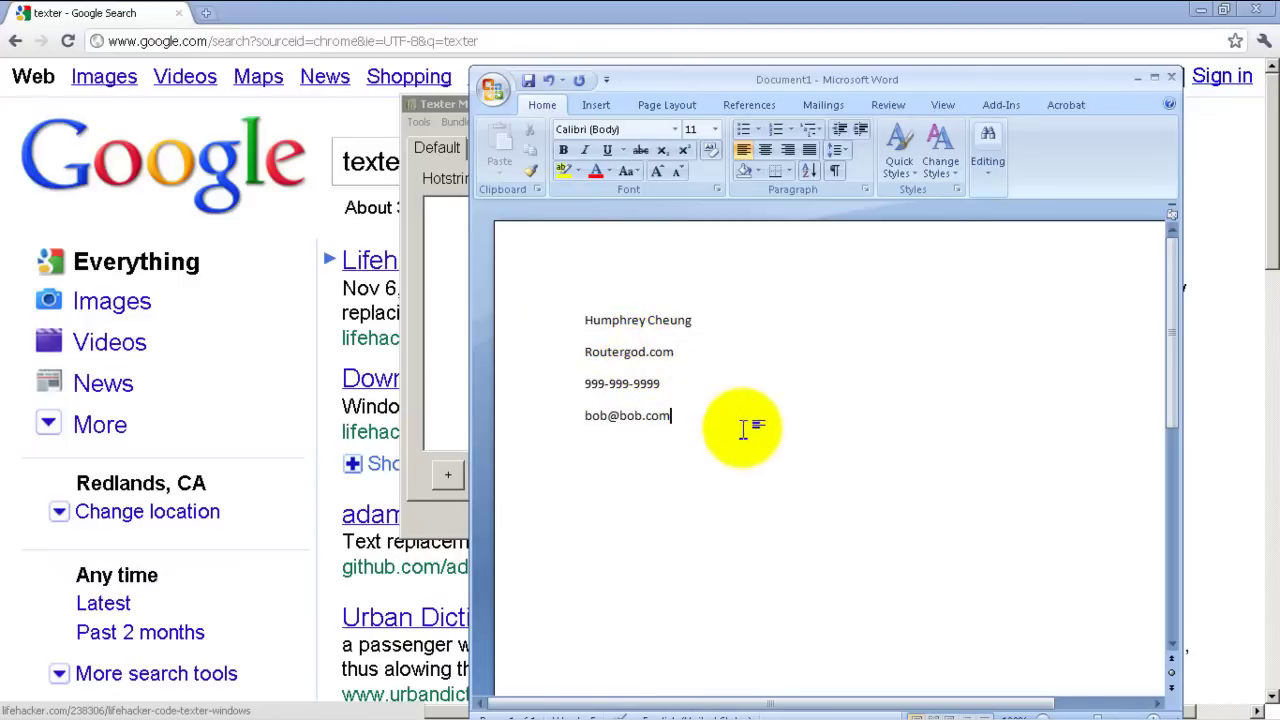
pyautogui.click(445, 104)
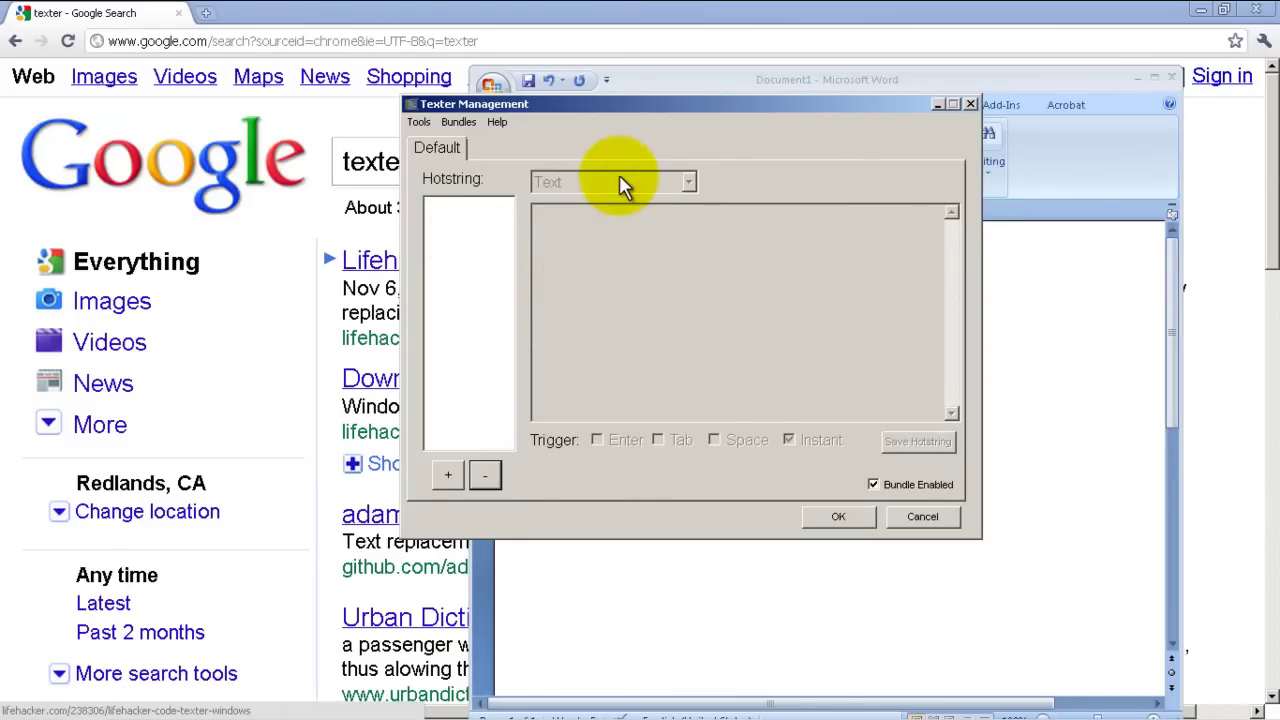
# Add a new hotstring with abbreviation sig and move into its replacement text.
pyautogui.click(455, 483)
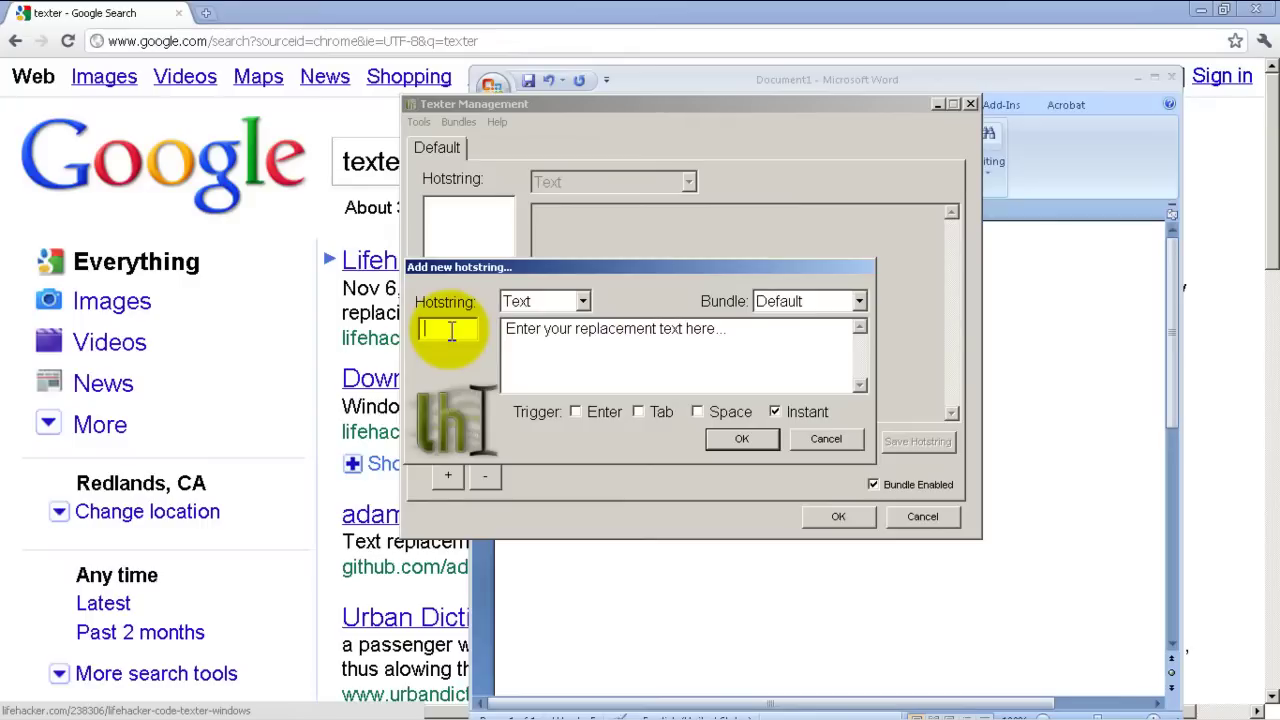
pyautogui.write('sig')
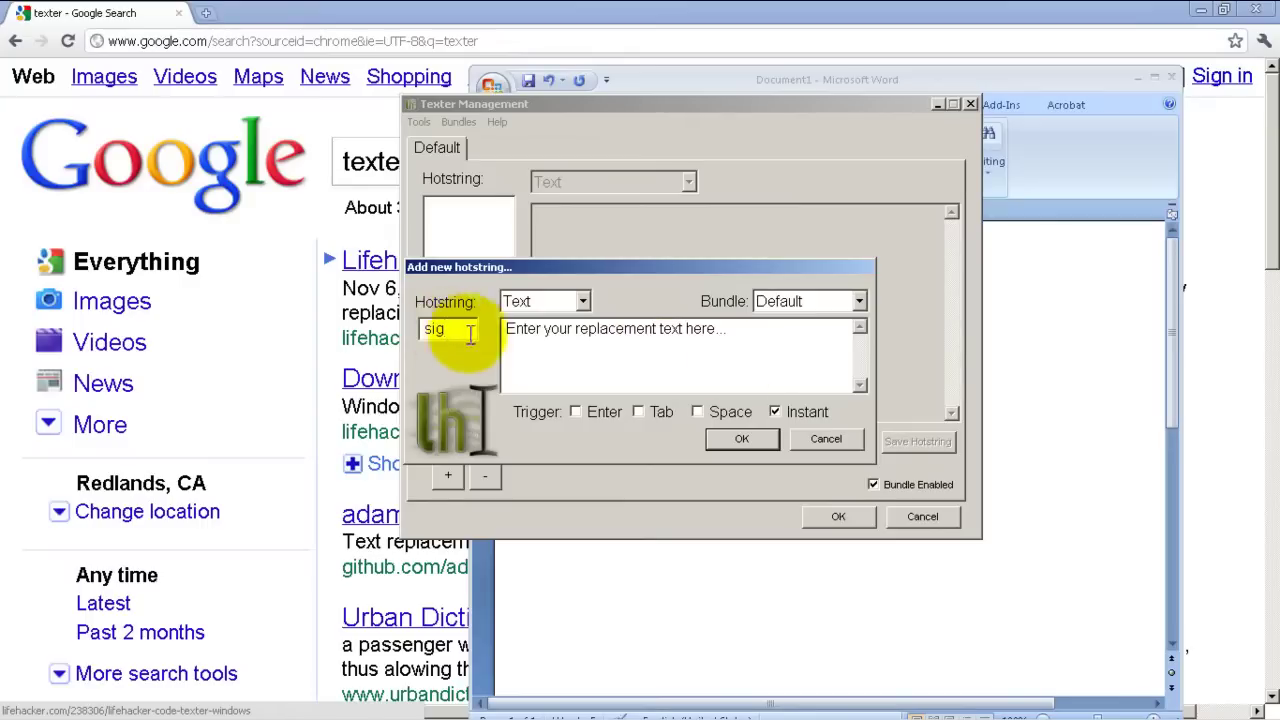
pyautogui.click(777, 349)
# Replace the placeholder with the signature: full name, routergods.com, God of the Known Universe, e-mail.
pyautogui.hotkey('ctrl', 'a')
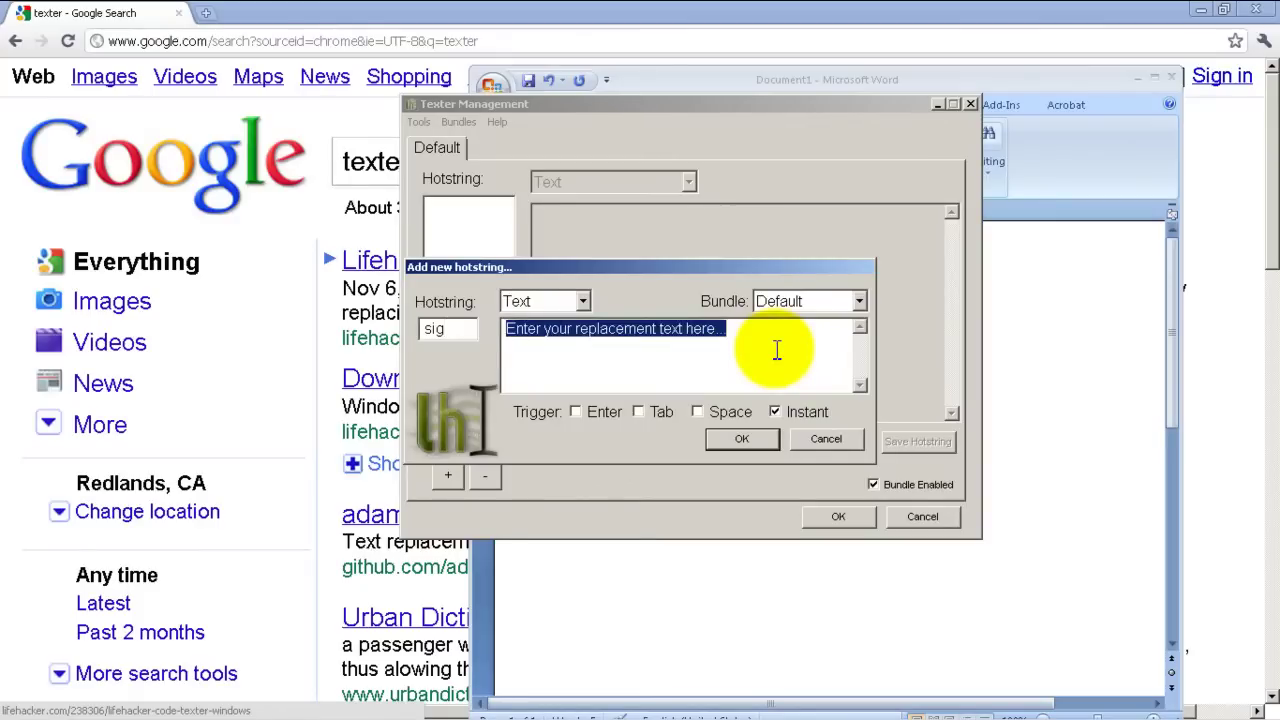
pyautogui.press('BackSpace')
pyautogui.write('H')
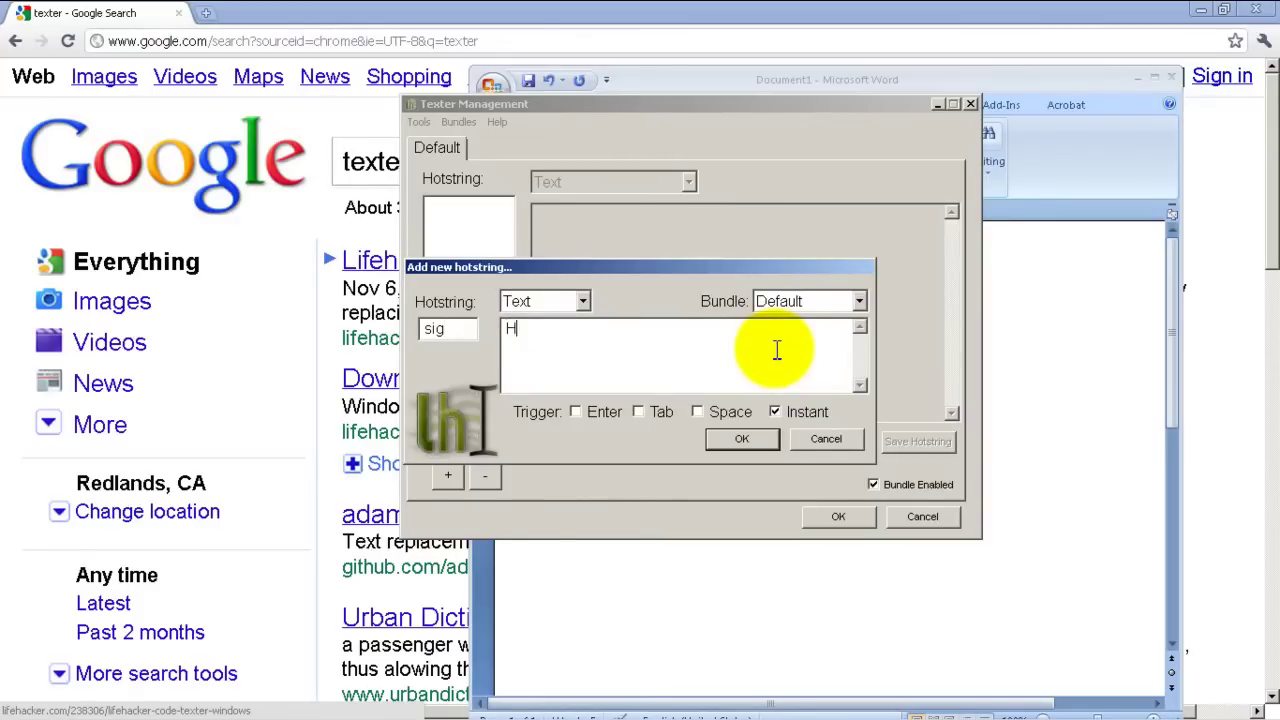
pyautogui.write('umphrey Cheung')
pyautogui.press('Return')
pyautogui.write('routergods.cm')
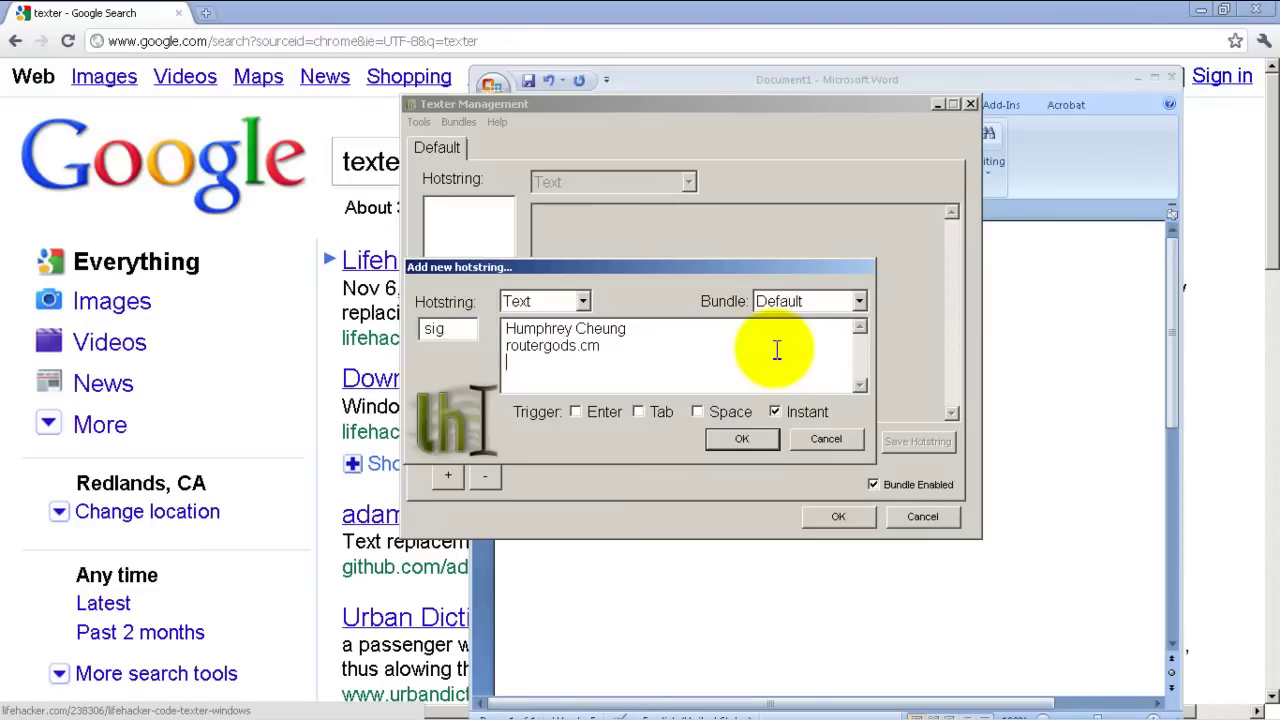
pyautogui.press('BackSpace')
pyautogui.write('om')
pyautogui.press('Return')
pyautogui.write('God of the Known Un')
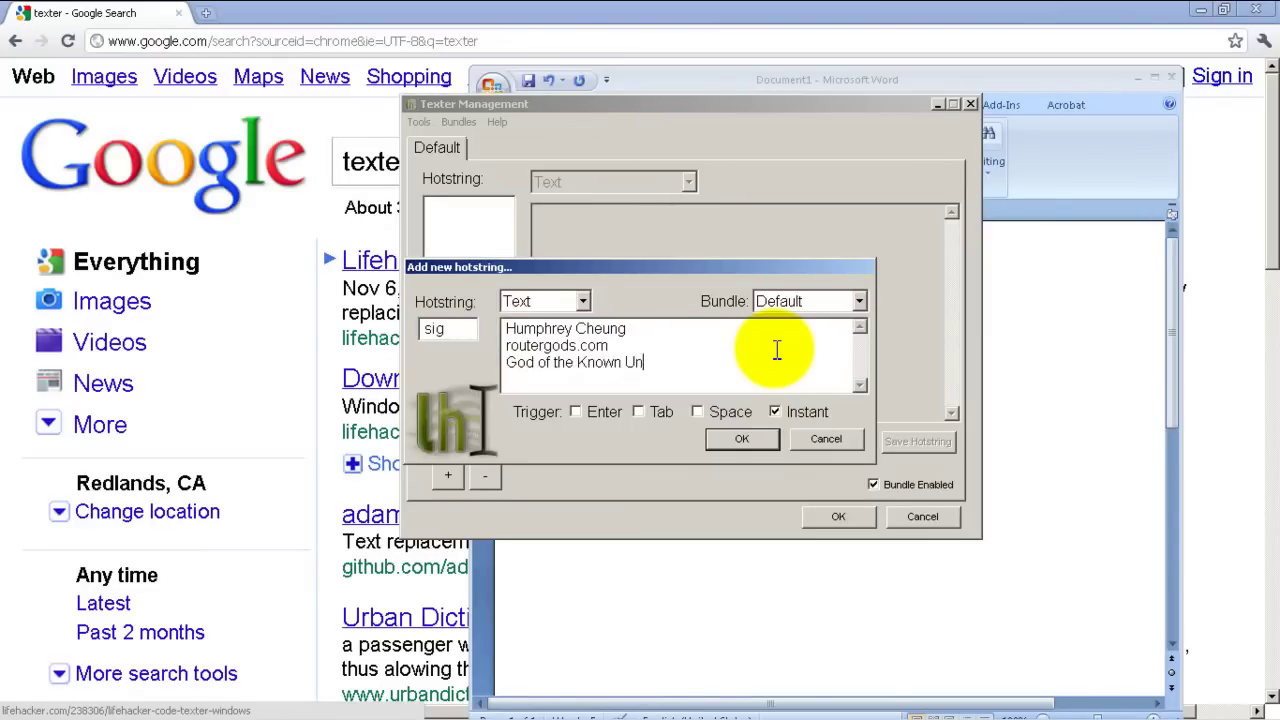
pyautogui.write('iverse')
pyautogui.press('Return')
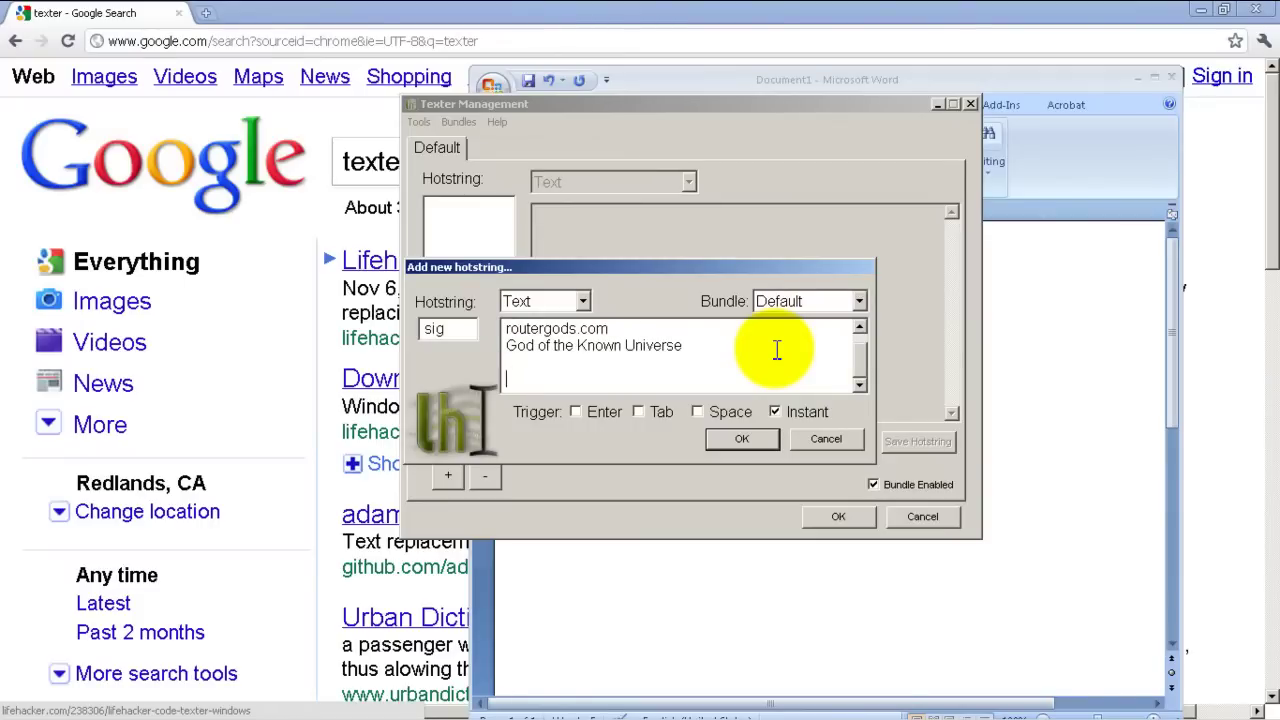
pyautogui.write('bob@bob.com')
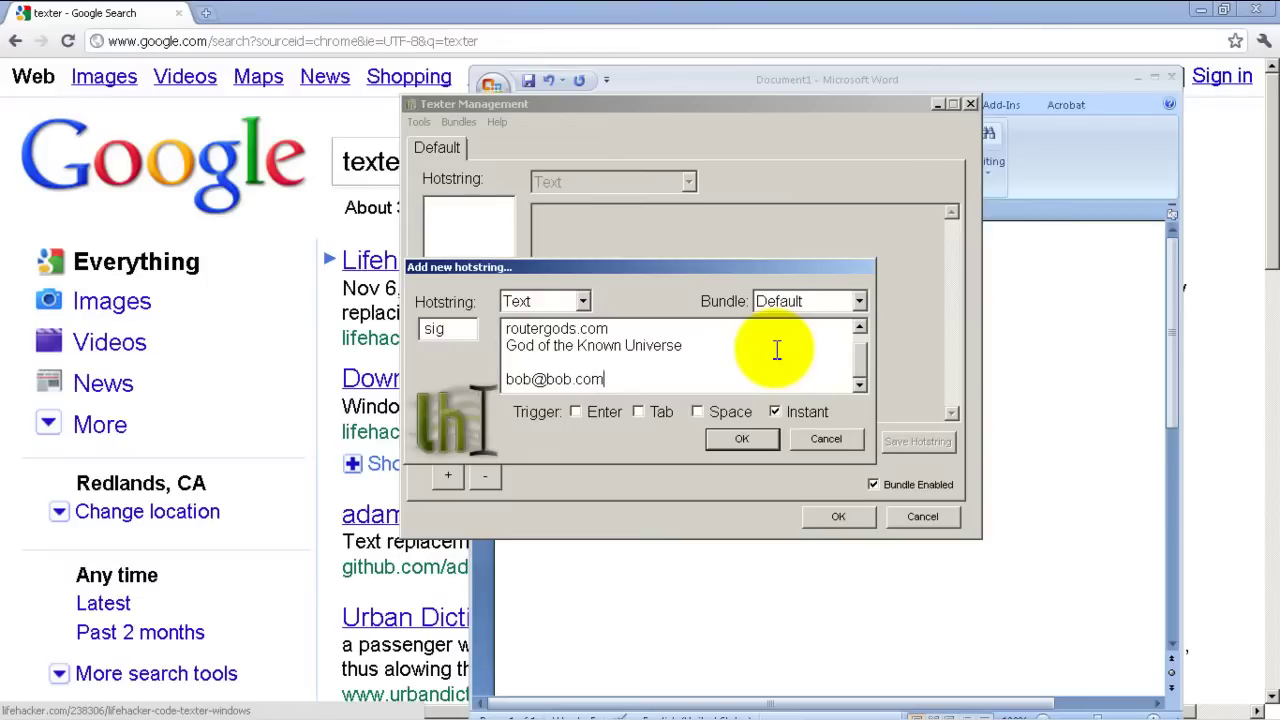
# Switch the trigger from Instant to Enter and save the sig hotstring.
pyautogui.click(776, 414)
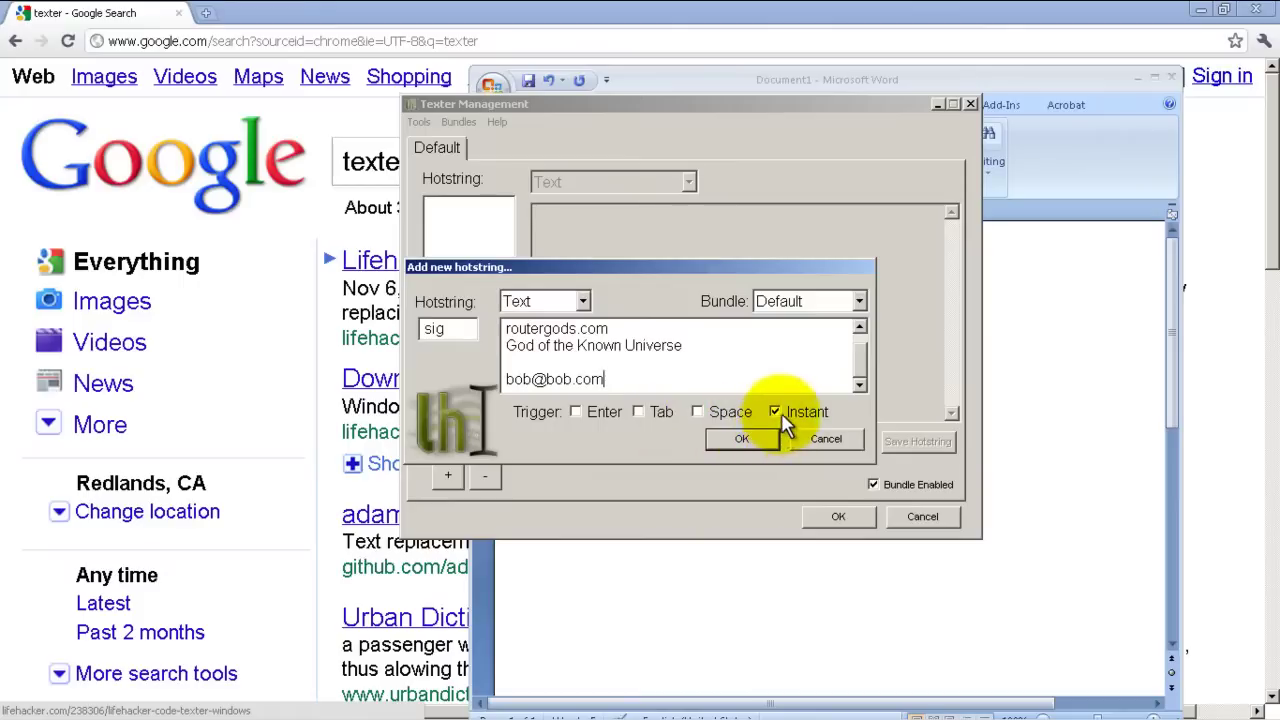
pyautogui.click(576, 411)
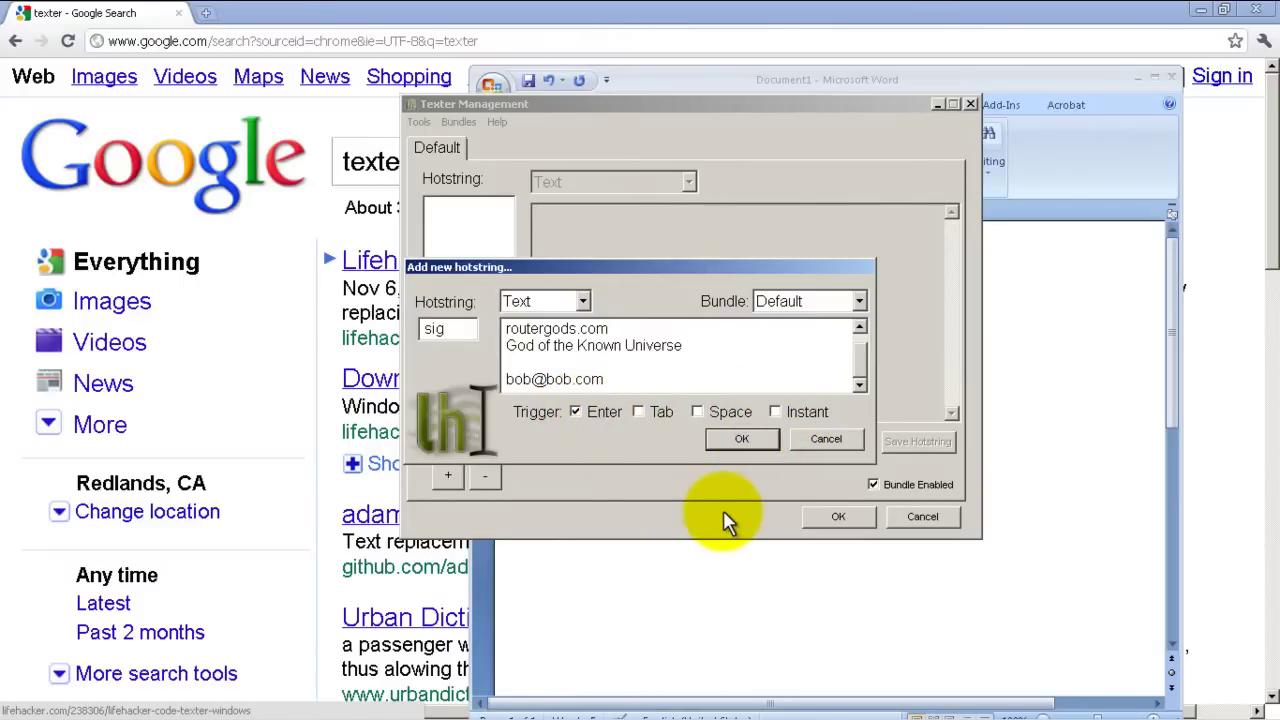
pyautogui.click(750, 446)
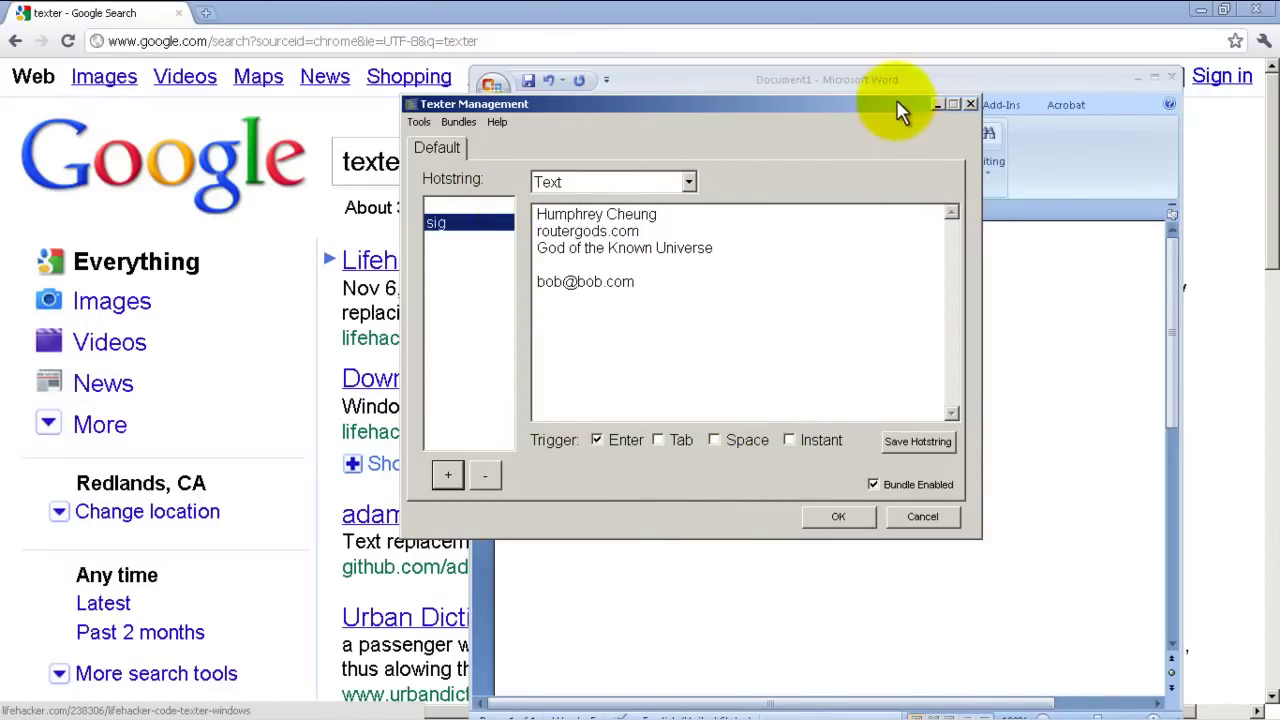
# Move Texter aside and clear the contact lines from the Word document.
pyautogui.moveTo(893, 107); pyautogui.dragTo(449, 129)
pyautogui.click(800, 449)
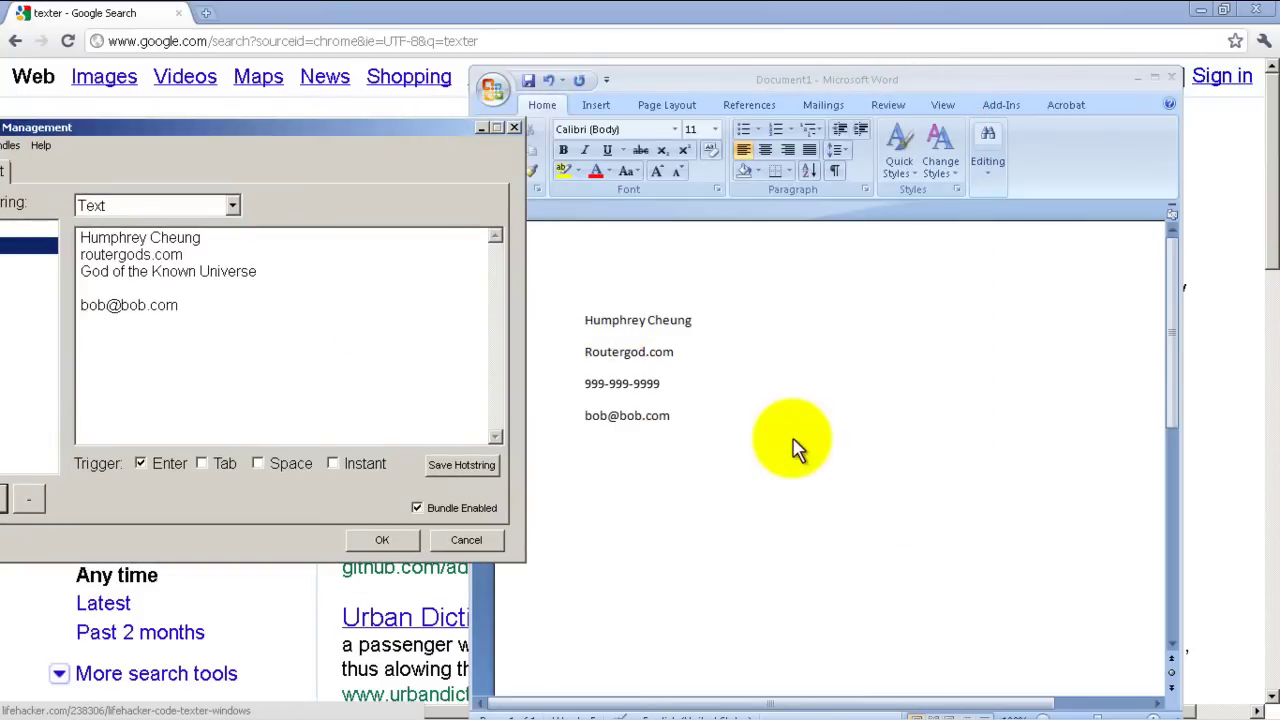
pyautogui.hotkey('ctrl', 'a')
pyautogui.press('Delete')
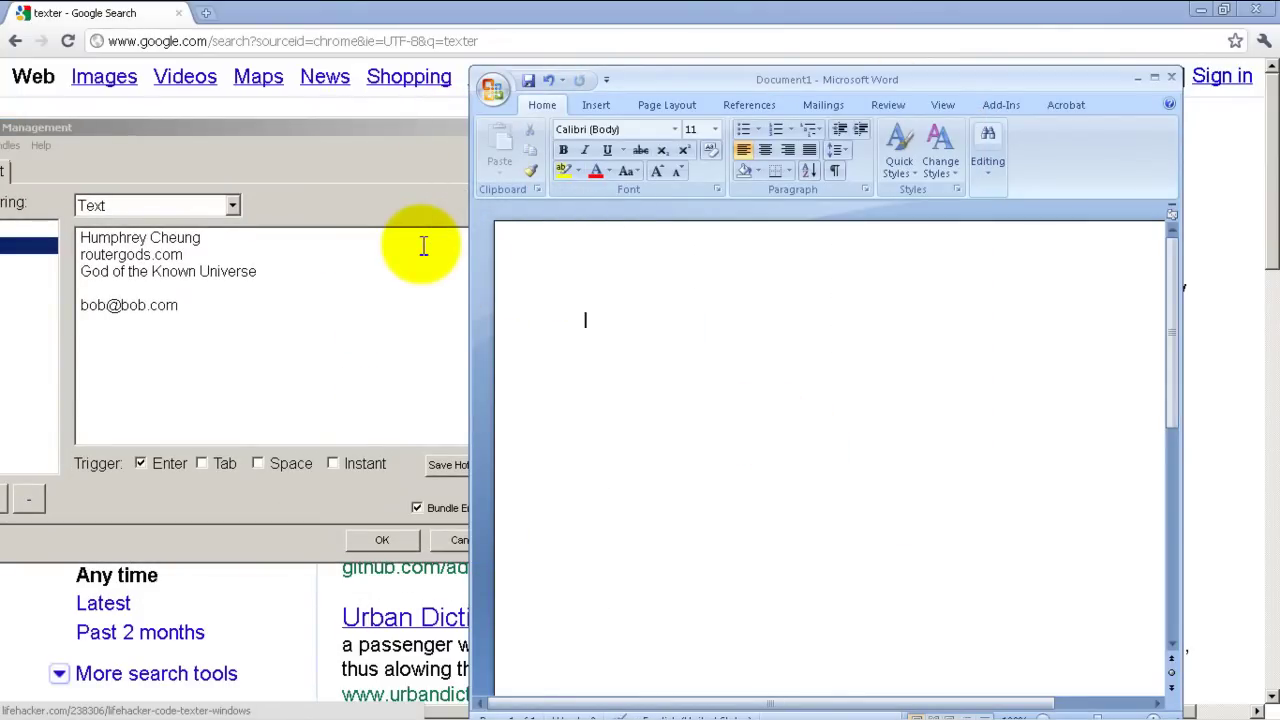
# Test sig in Word by expanding it into the signature, deleting it, and typing 'signature'.
pyautogui.write('sig')
pyautogui.press('Return')
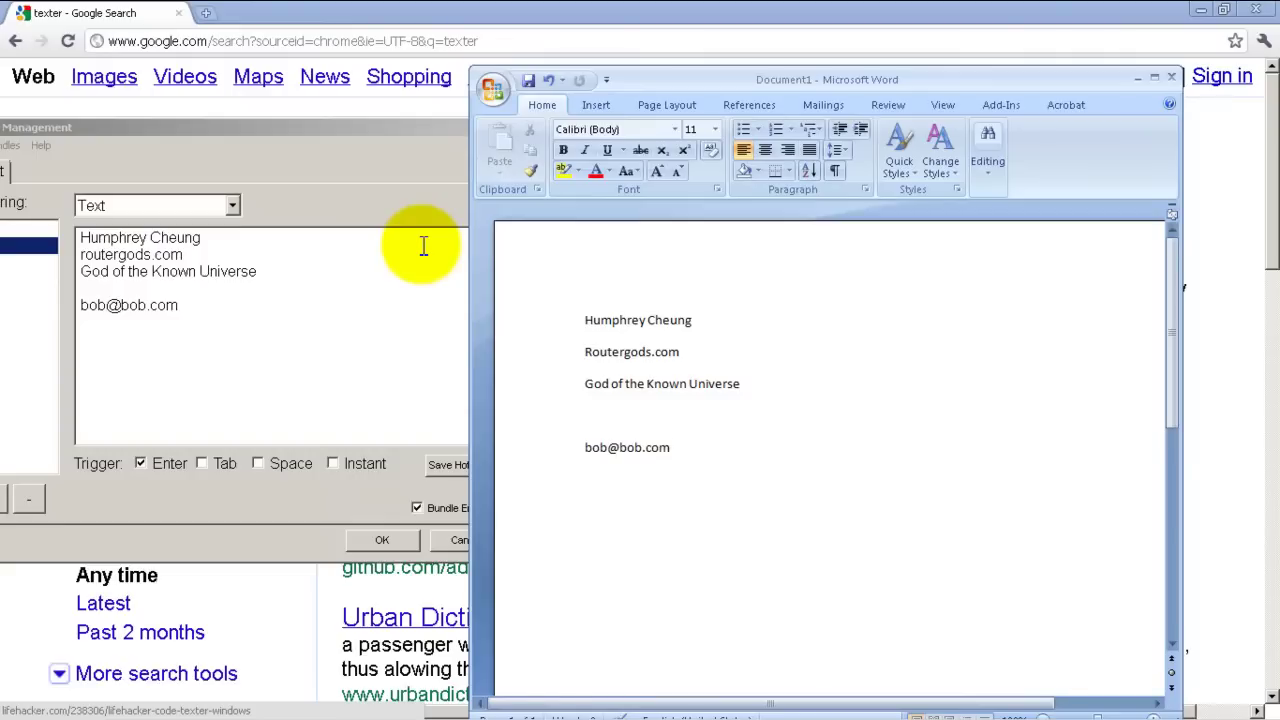
pyautogui.hotkey('ctrl', 'a')
pyautogui.press('Delete')
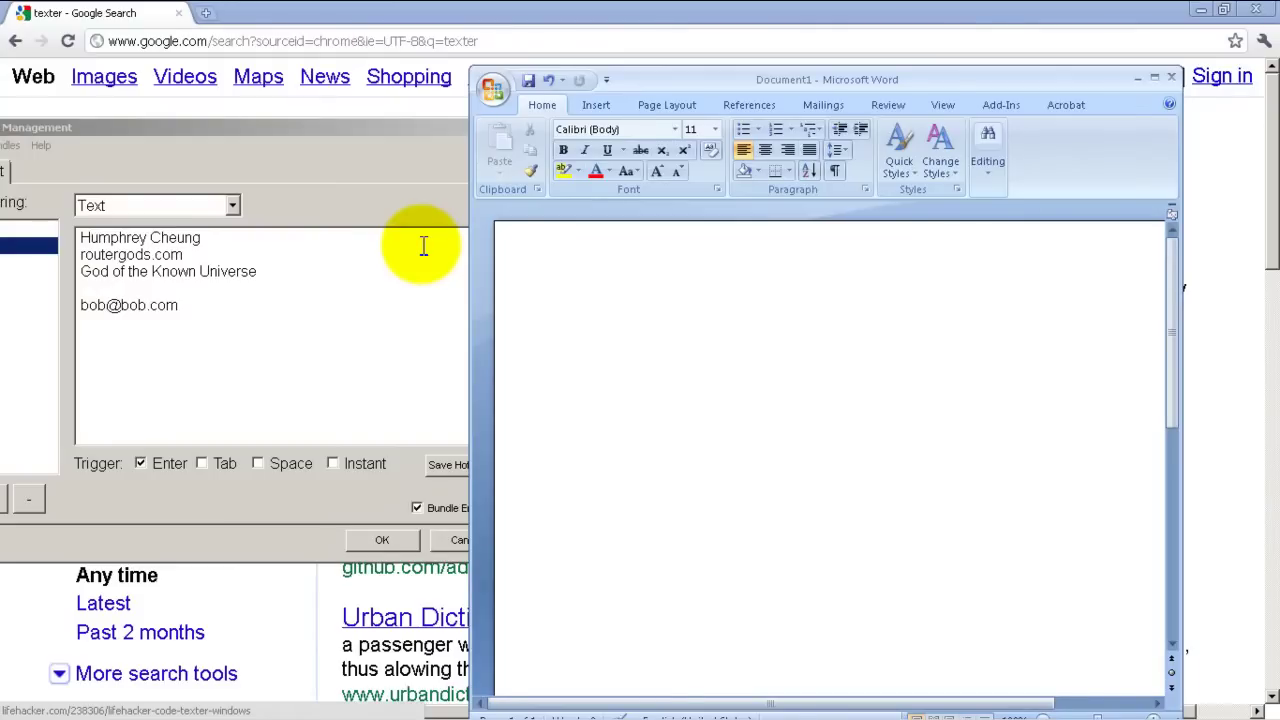
pyautogui.write('signature')
pyautogui.press('Return')
pyautogui.press('Return')
# Clear the page, expand sig once more, delete the result, and switch to Notepad.
pyautogui.hotkey('ctrl', 'a')
pyautogui.press('Delete')
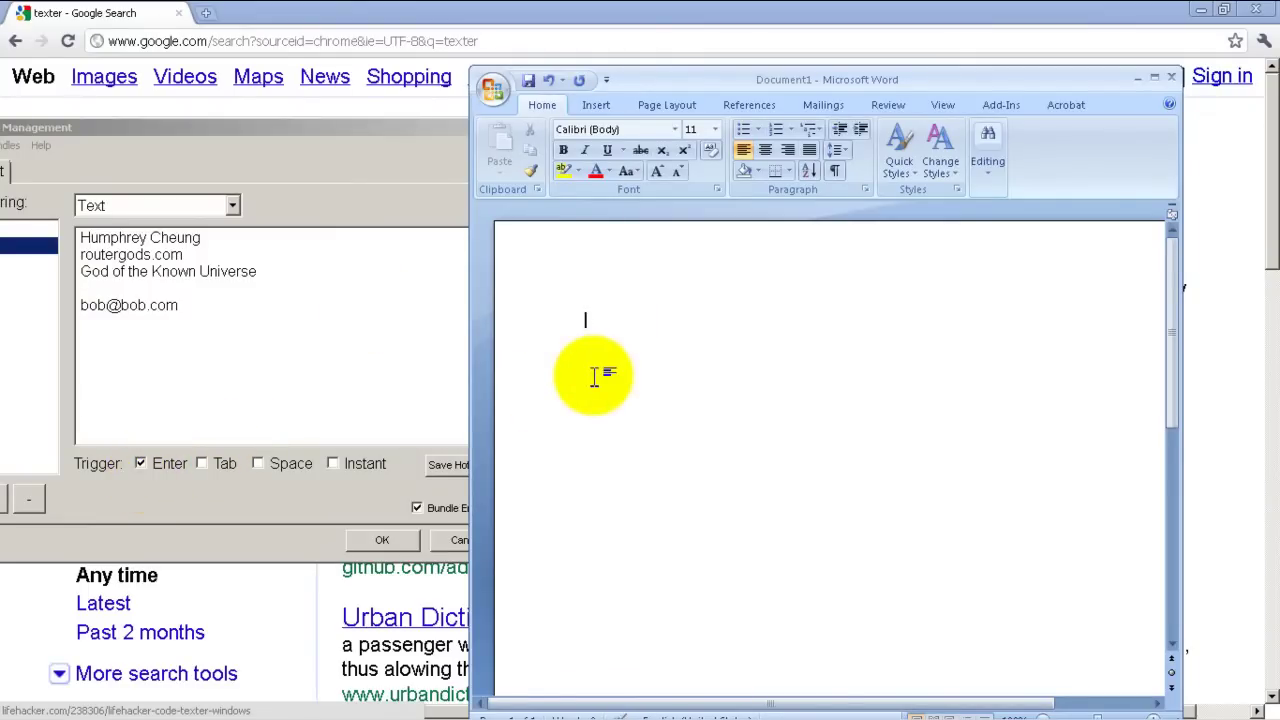
pyautogui.write('sig')
pyautogui.press('Return')
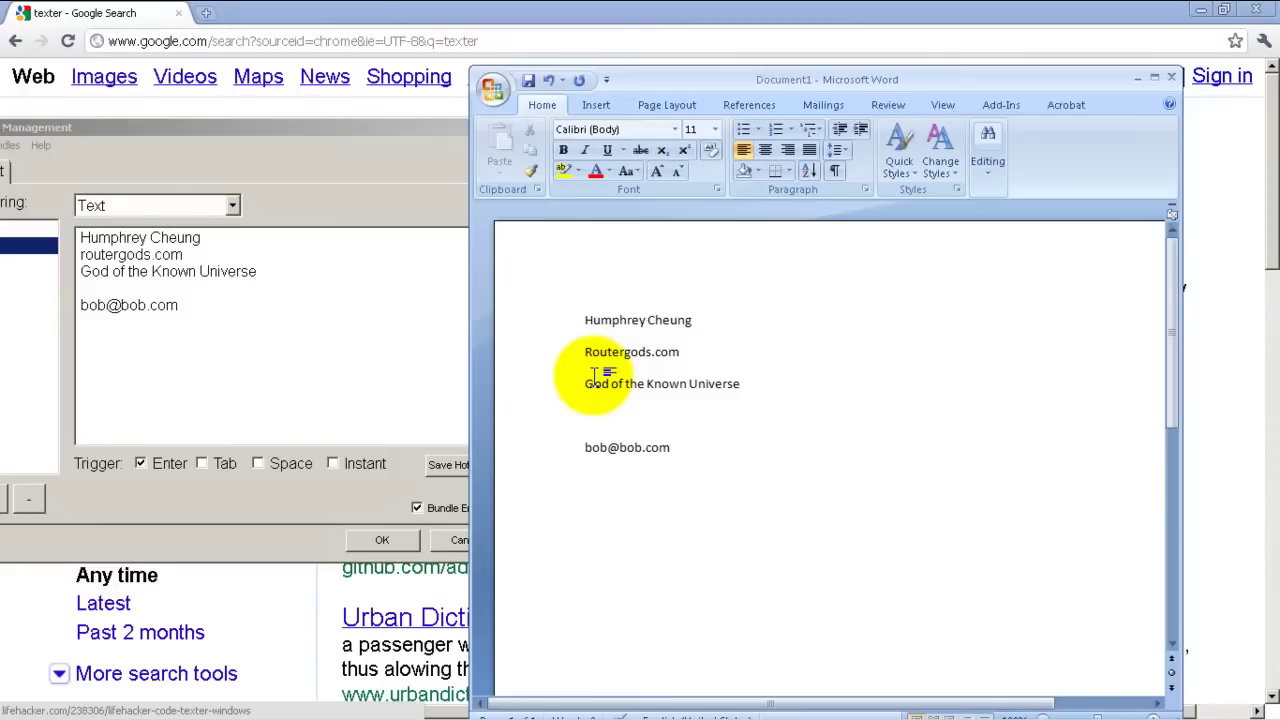
pyautogui.hotkey('ctrl', 'a')
pyautogui.press('Delete')
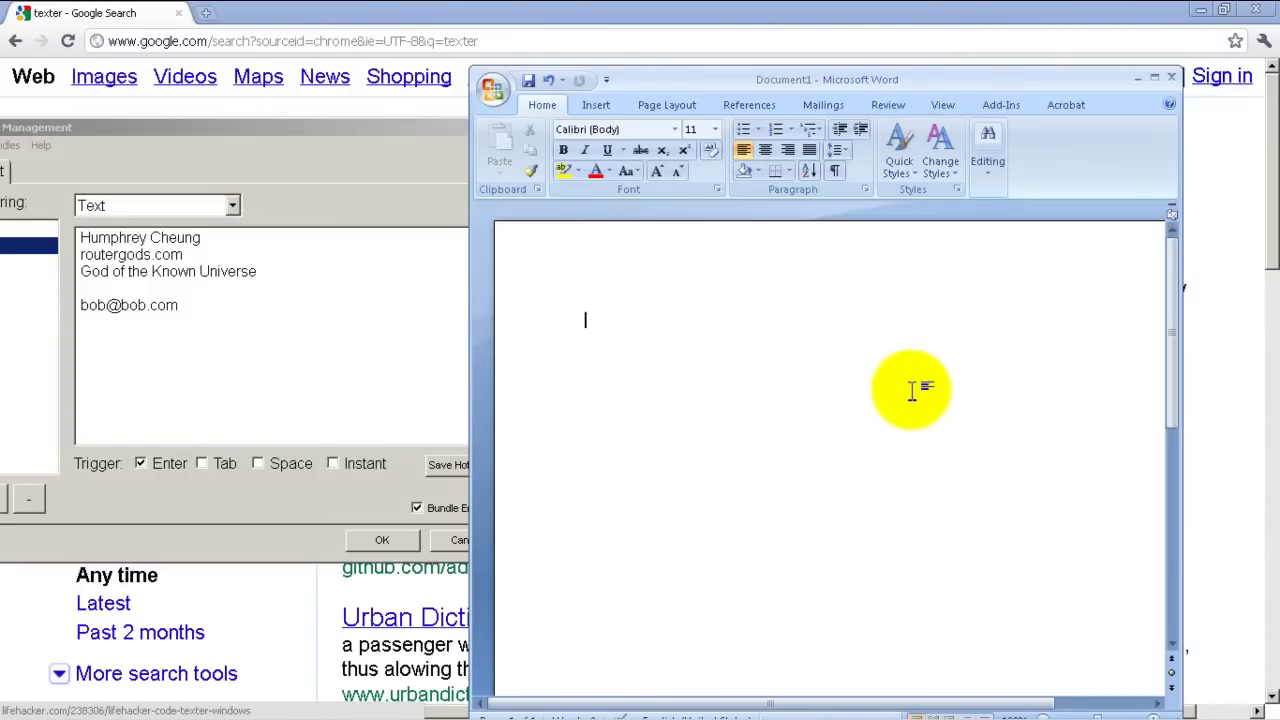
pyautogui.hotkey('alt', 'Tab')
pyautogui.press('Tab')
pyautogui.press('Tab')
pyautogui.press('Tab')
pyautogui.press('Tab')
pyautogui.press('Tab')
pyautogui.press('Tab')
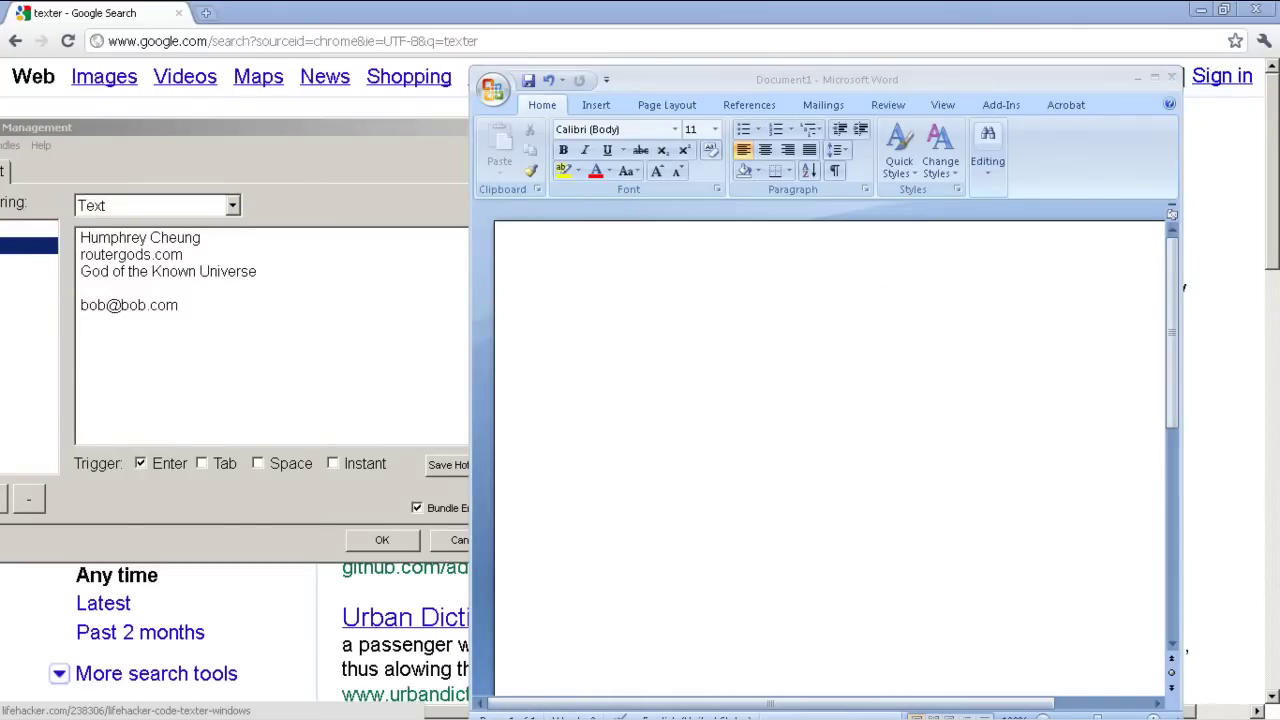
# Bring Notepad forward, type sig to expand the signature block, then delete it.
pyautogui.moveTo(34, 300)
pyautogui.mouseDown()
pyautogui.moveTo(1137, 114)
pyautogui.moveTo(1143, 63)
pyautogui.mouseUp()
pyautogui.write('sig')
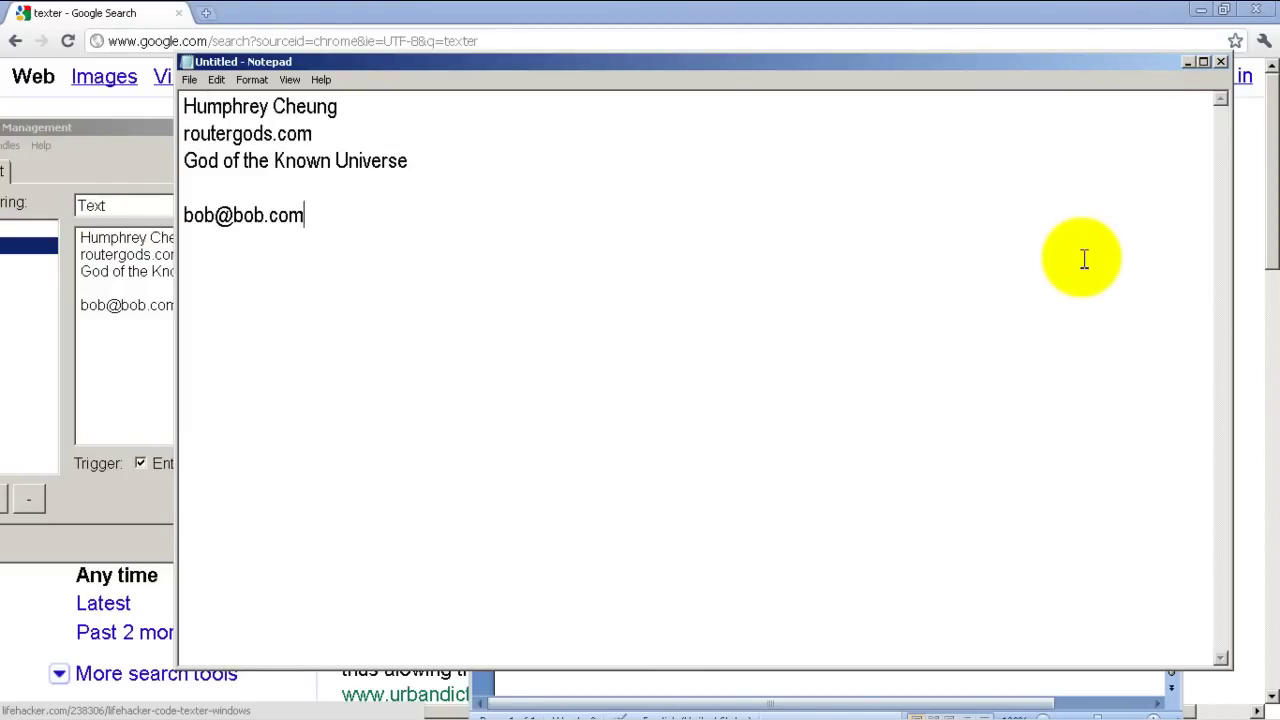
pyautogui.hotkey('ctrl', 'a')
pyautogui.press('Delete')
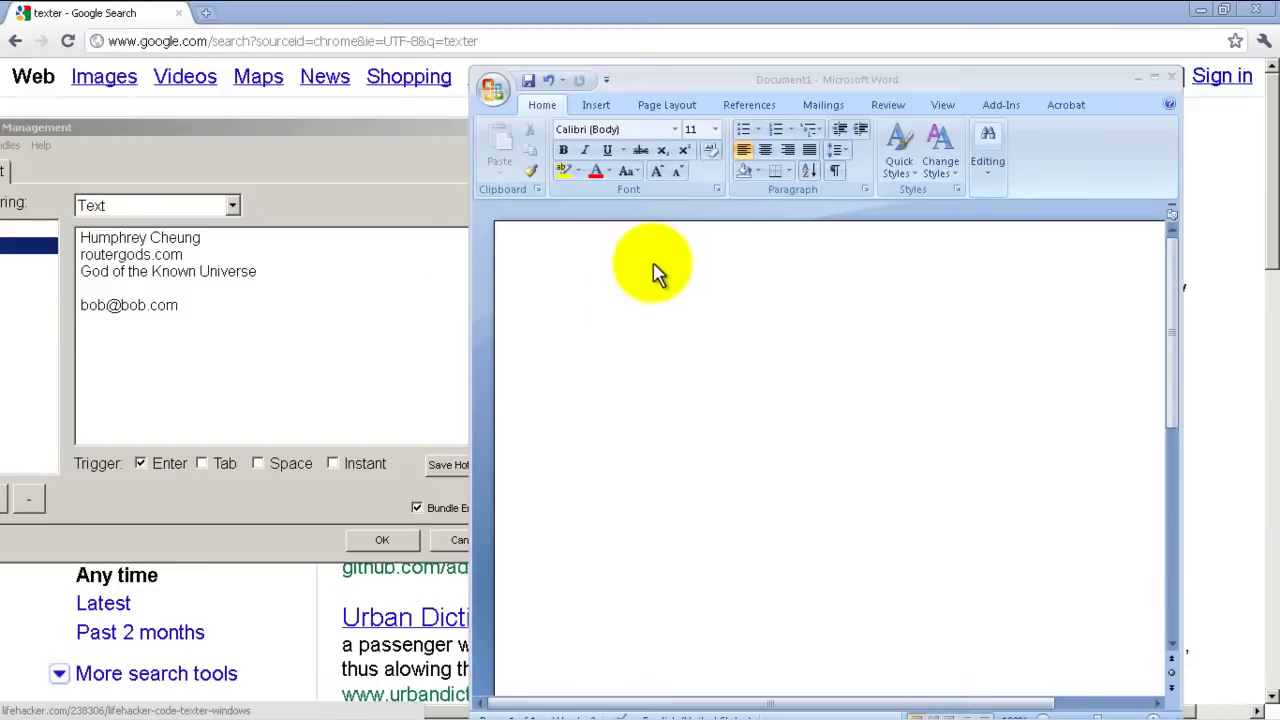
# Add the sip hotstring with replacement text 'show ip int br', triggered instantly.
pyautogui.moveTo(441, 126); pyautogui.dragTo(971, 76)
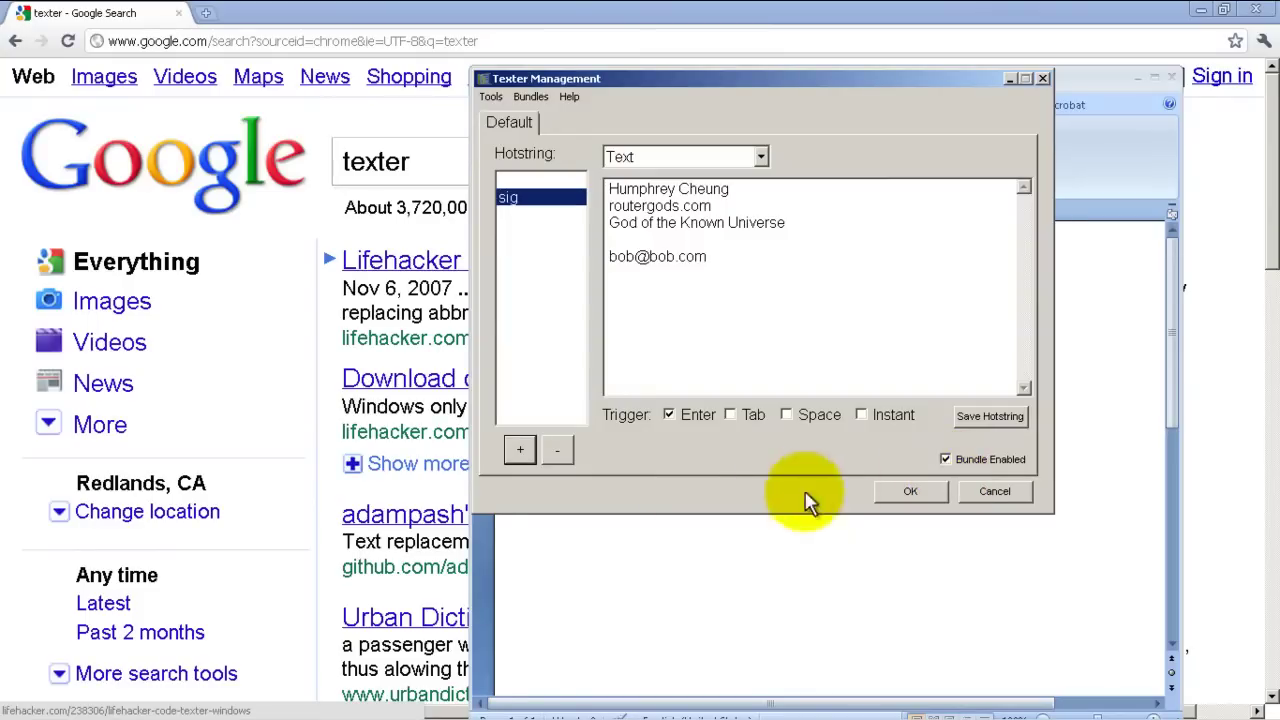
pyautogui.click(520, 450)
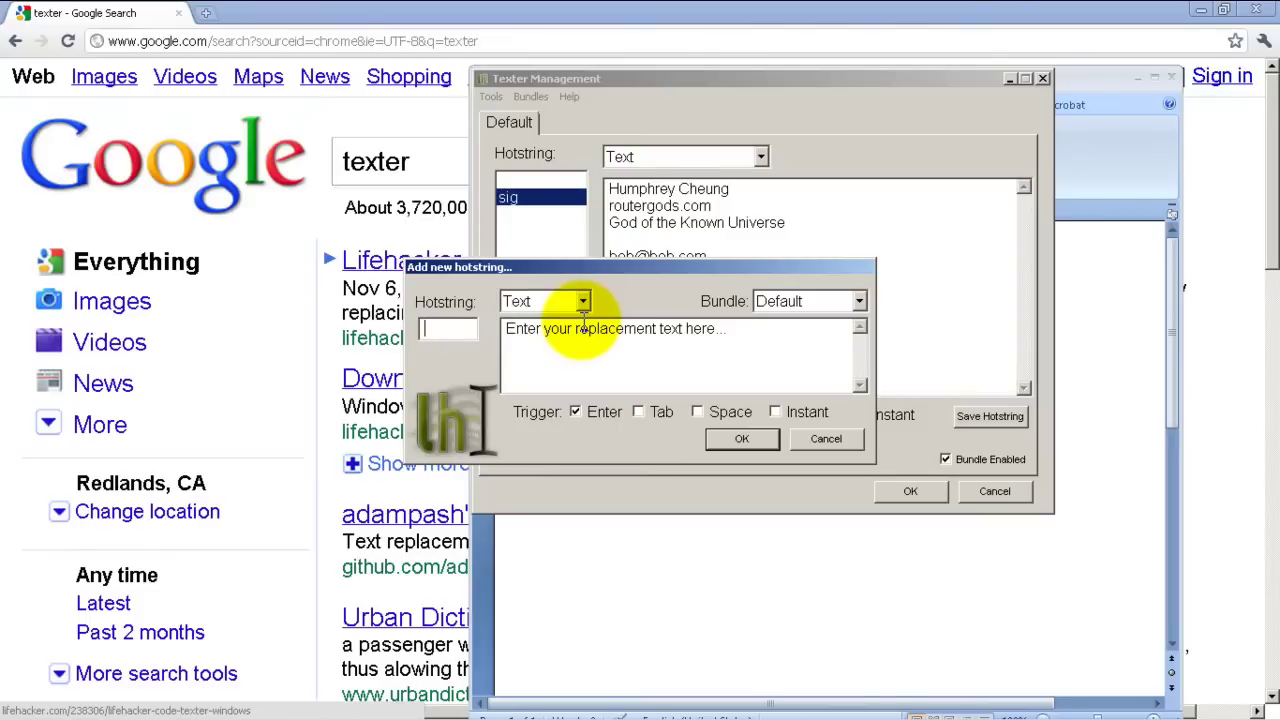
pyautogui.write('i')
pyautogui.write('sip')
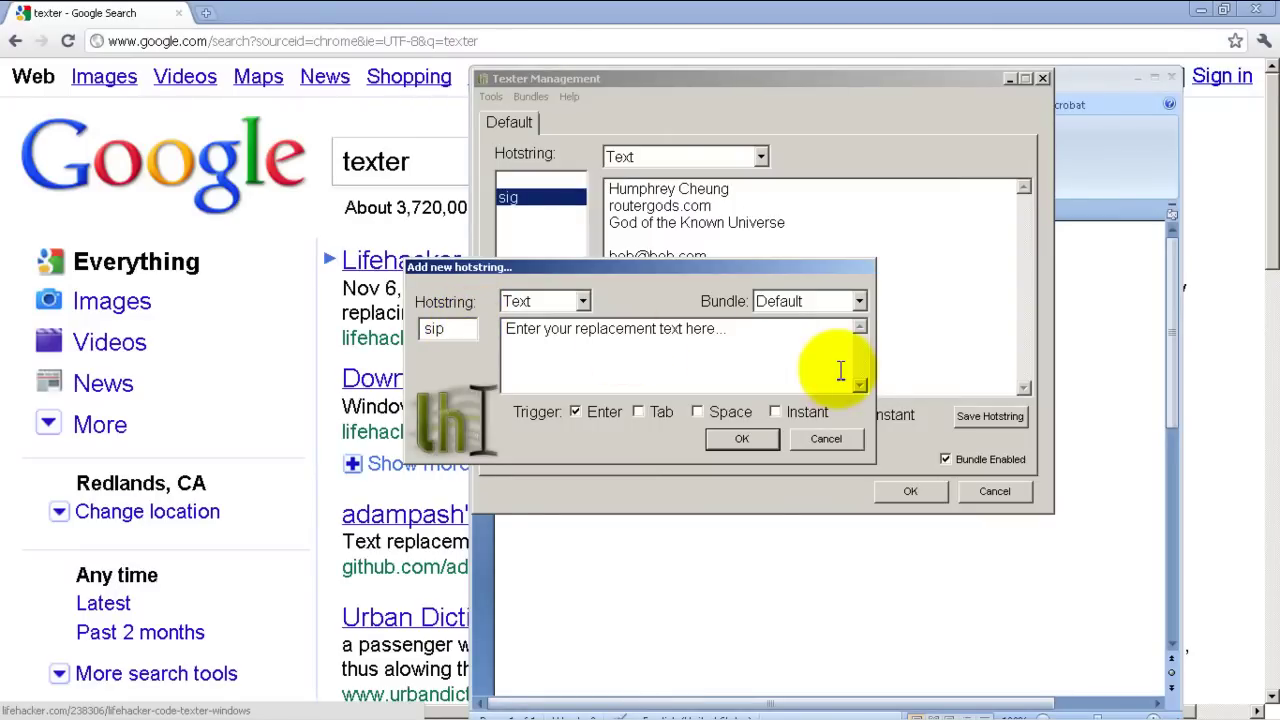
pyautogui.click(805, 355)
pyautogui.moveTo(805, 355); pyautogui.dragTo(458, 340)
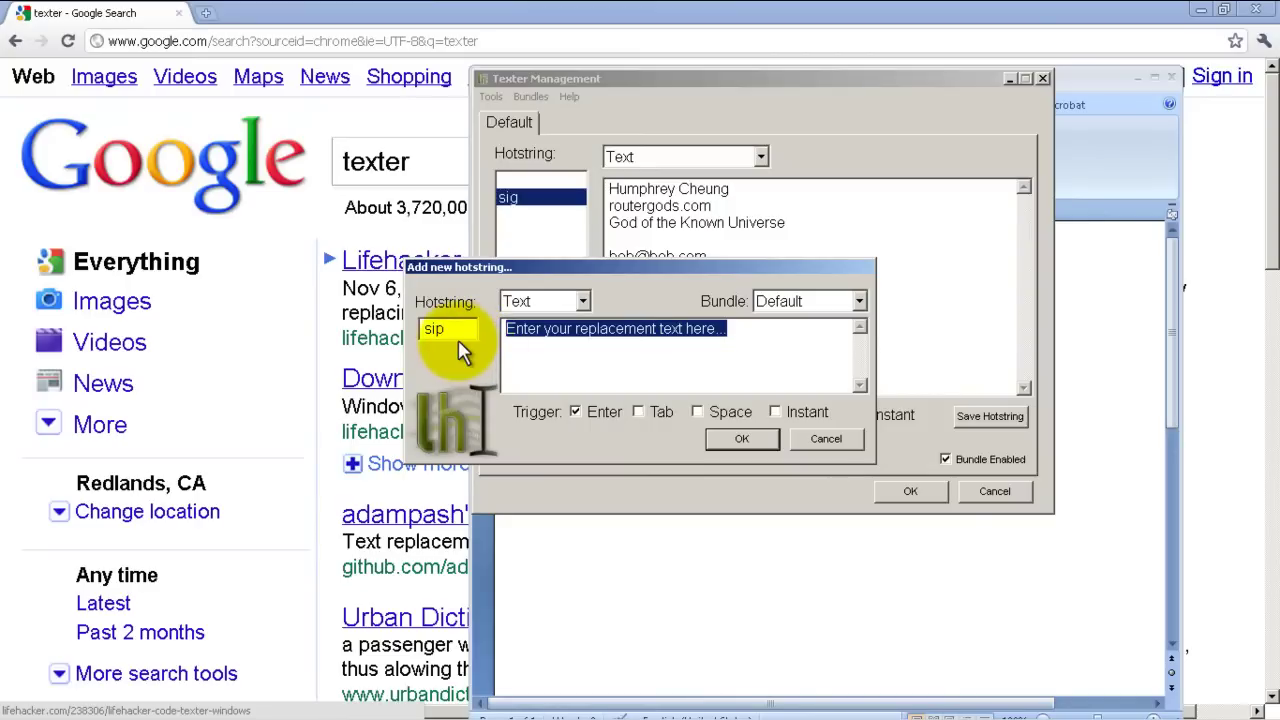
pyautogui.press('Delete')
pyautogui.write('show i')
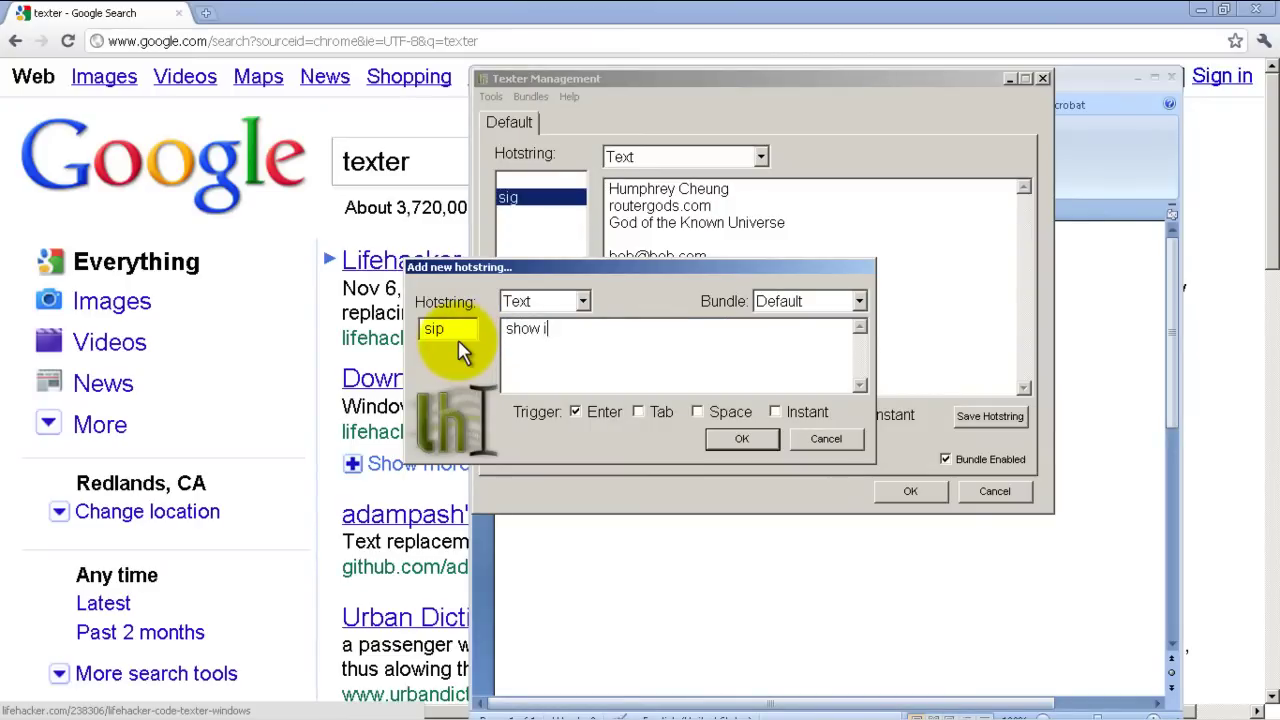
pyautogui.write('p int br')
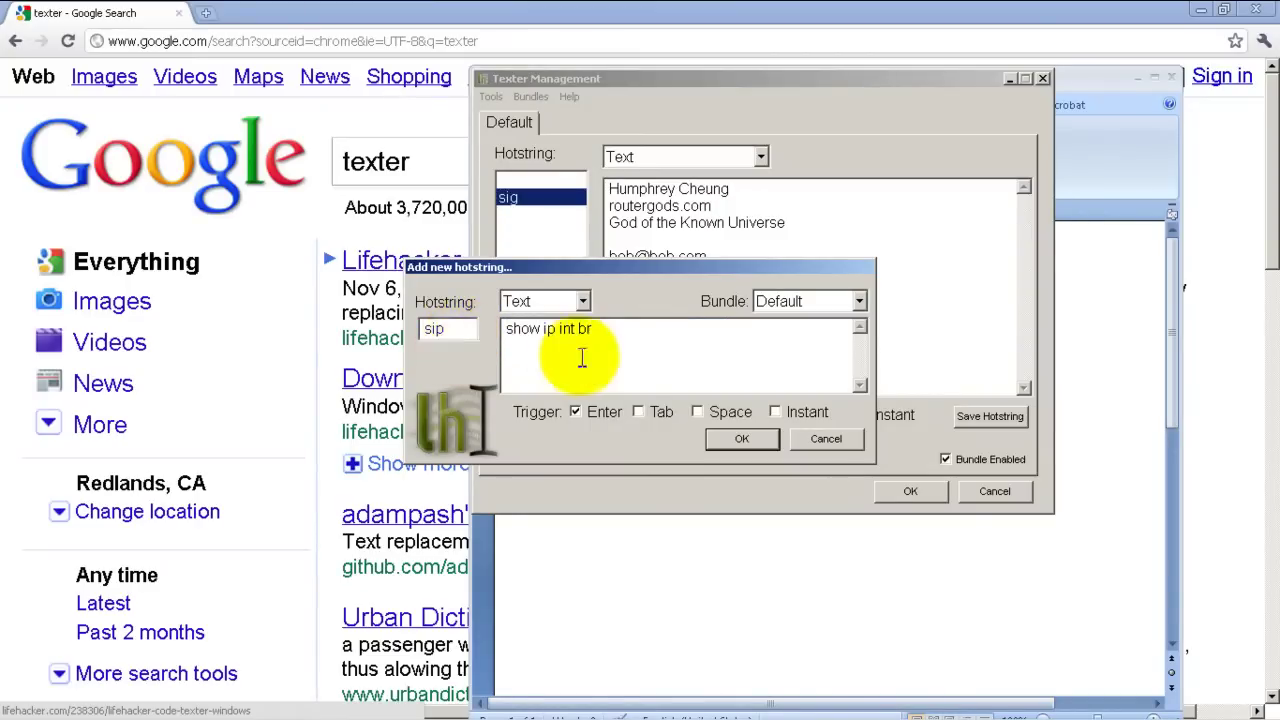
pyautogui.click(772, 412)
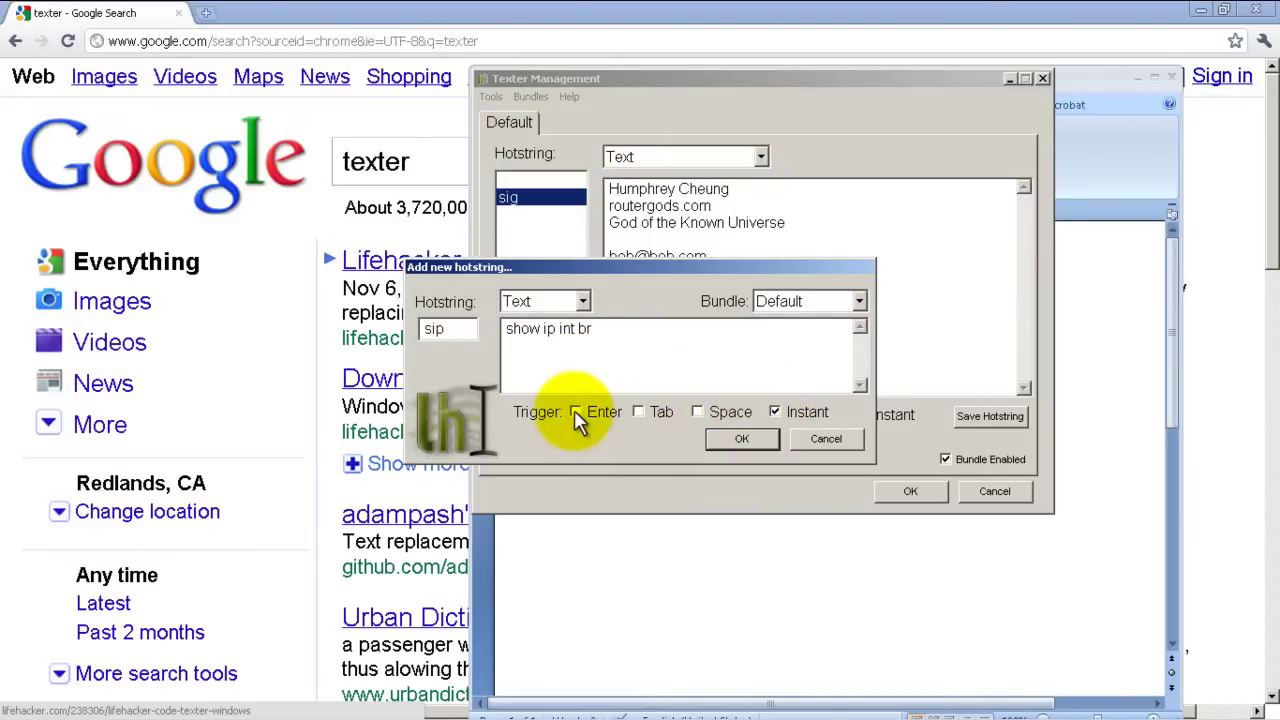
pyautogui.click(724, 450)
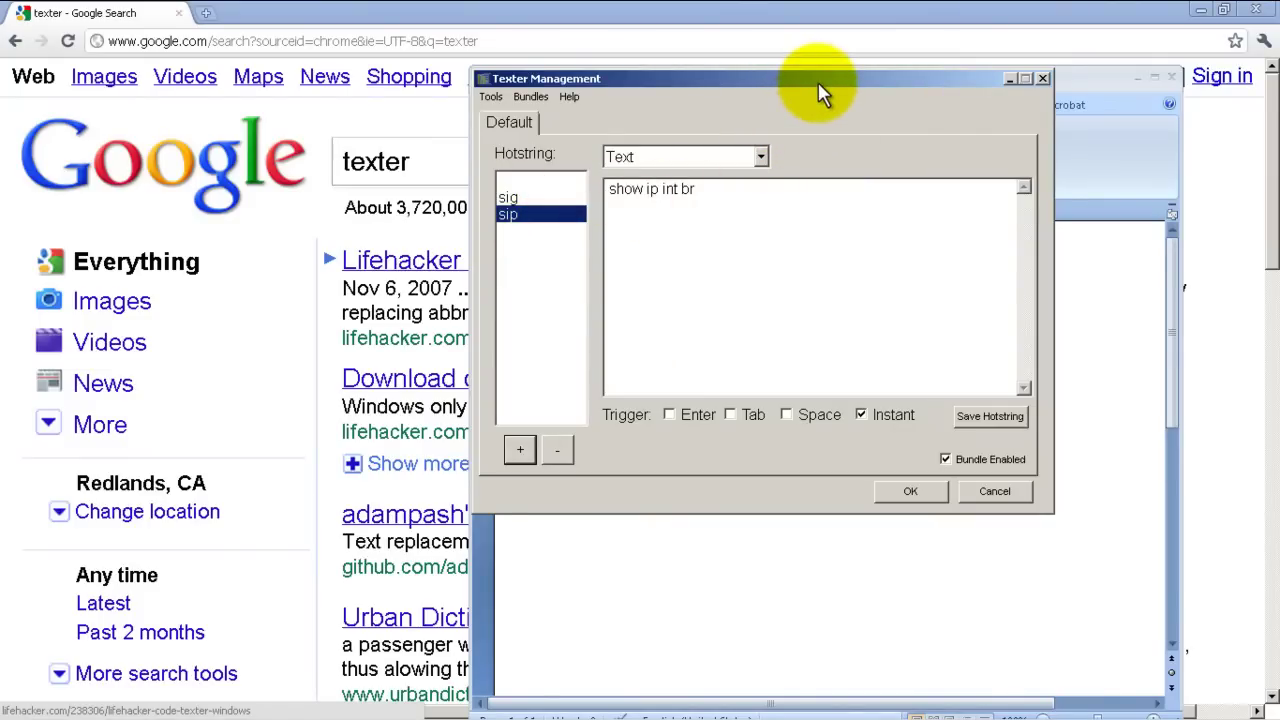
# Test the sip expansion in the blank Word document, then clear the result.
pyautogui.moveTo(818, 85); pyautogui.dragTo(241, 104)
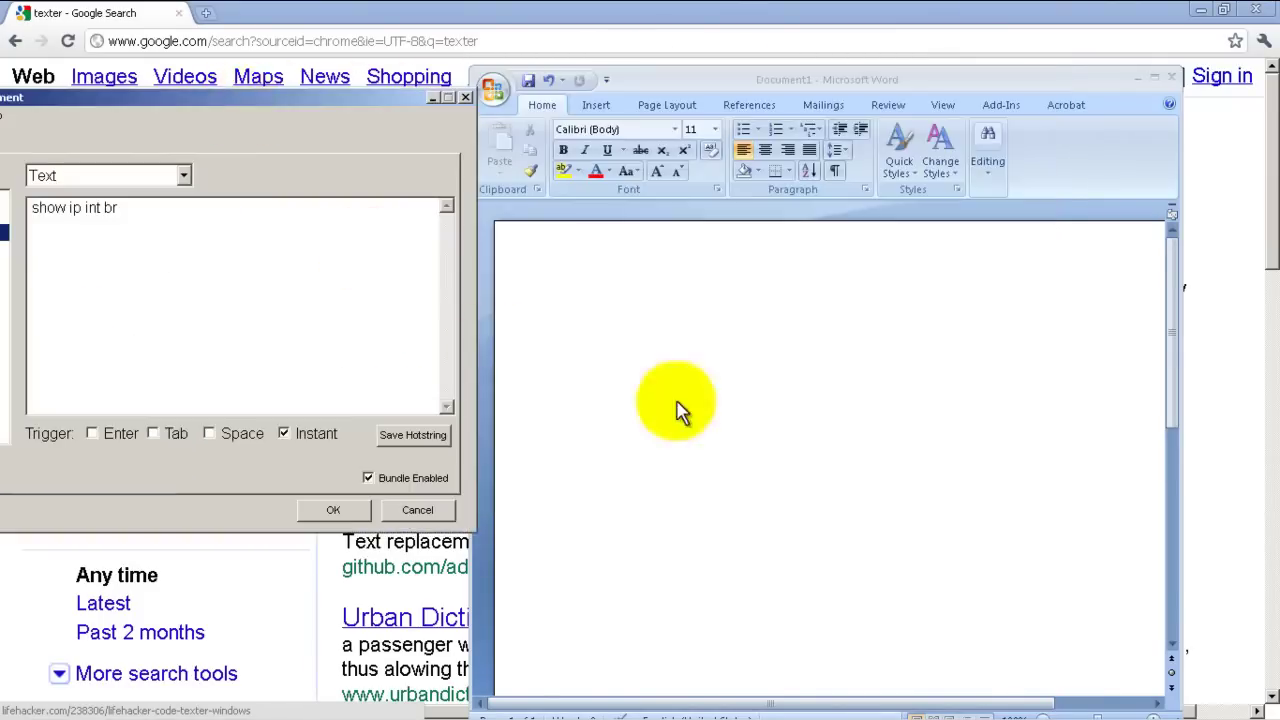
pyautogui.click(690, 402)
pyautogui.write('s')
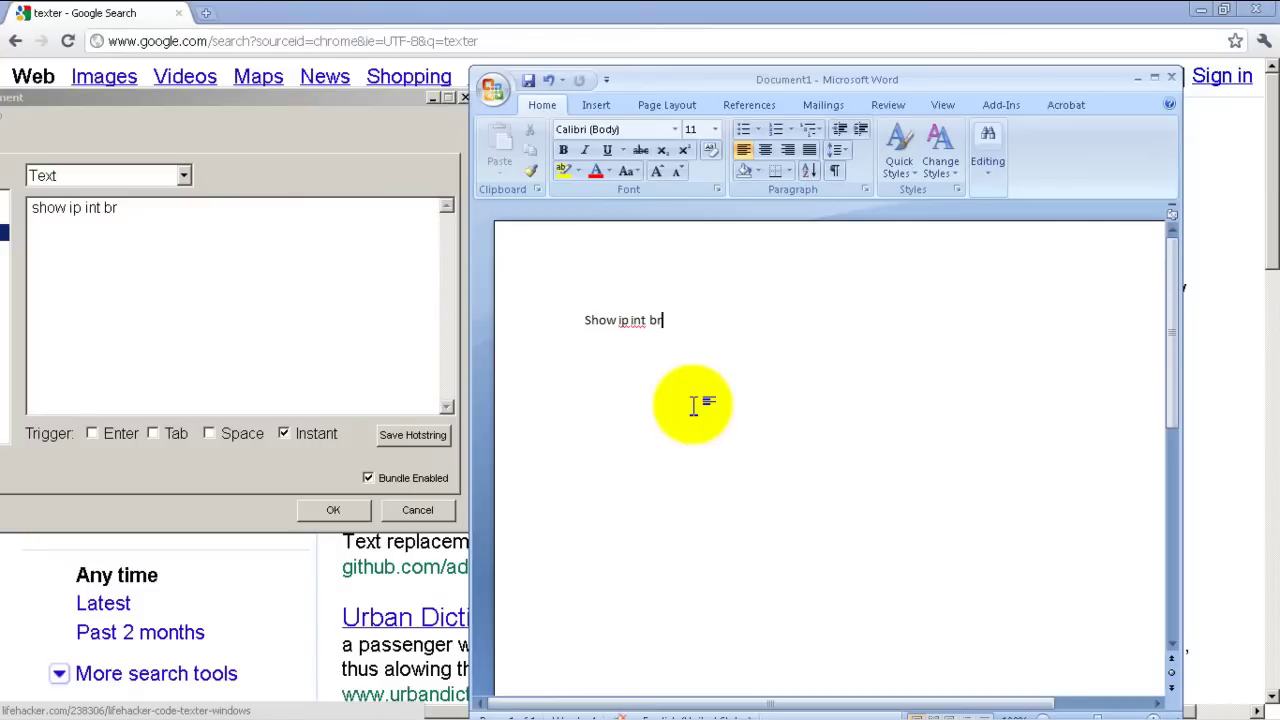
pyautogui.moveTo(590, 330); pyautogui.dragTo(503, 327)
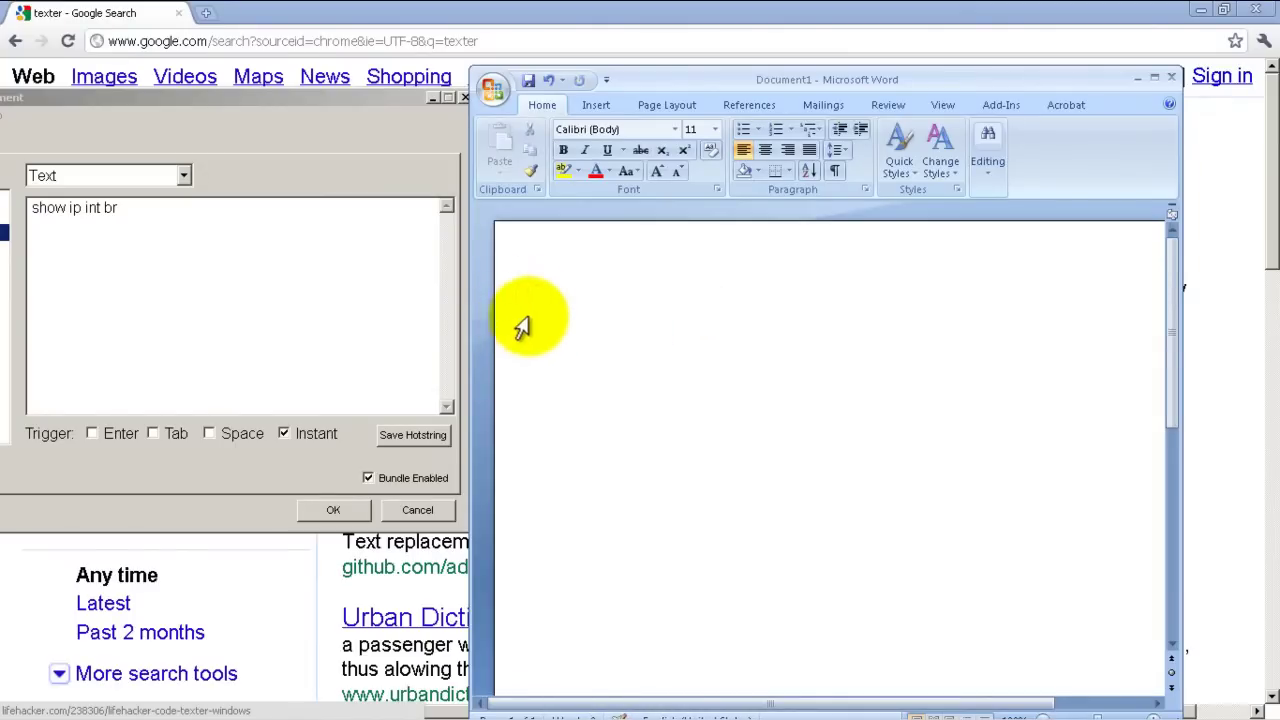
# Save the sip hotstring settings in Texter and retest sip in Word to get 'show ip int br'.
pyautogui.moveTo(394, 101); pyautogui.dragTo(912, 109)
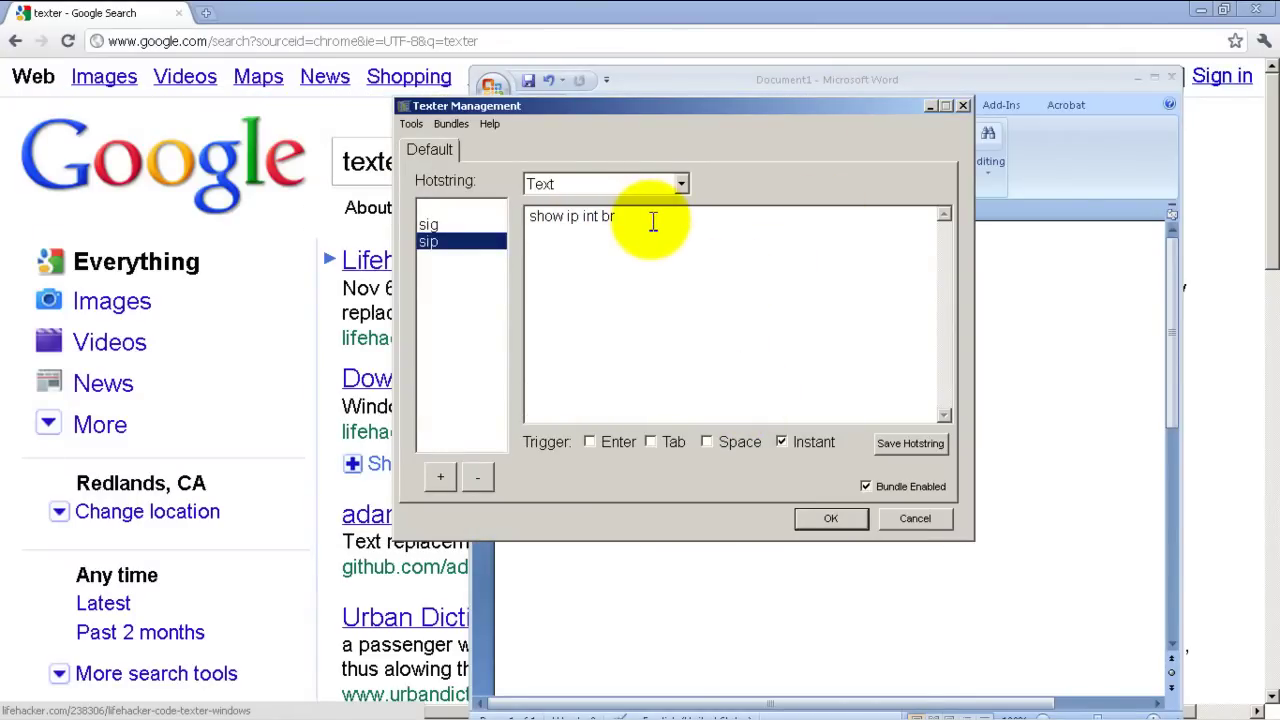
pyautogui.click(932, 443)
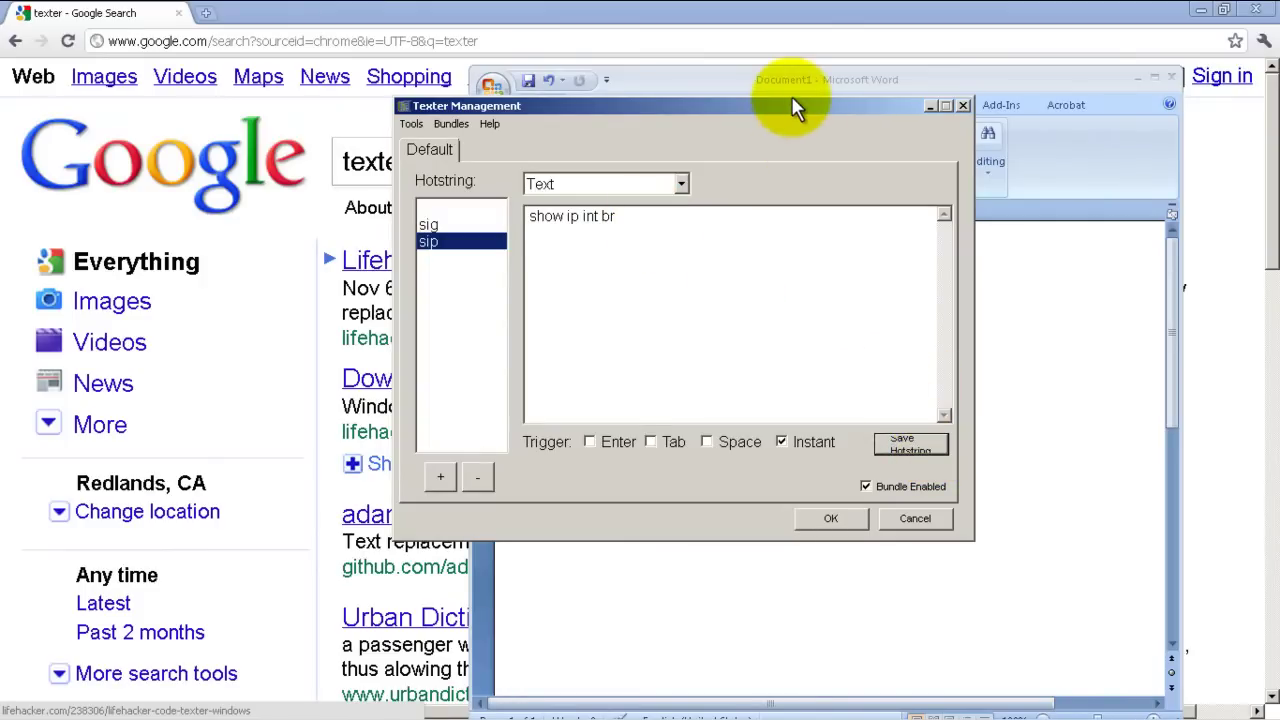
pyautogui.moveTo(791, 106); pyautogui.dragTo(144, 99)
pyautogui.click(894, 363)
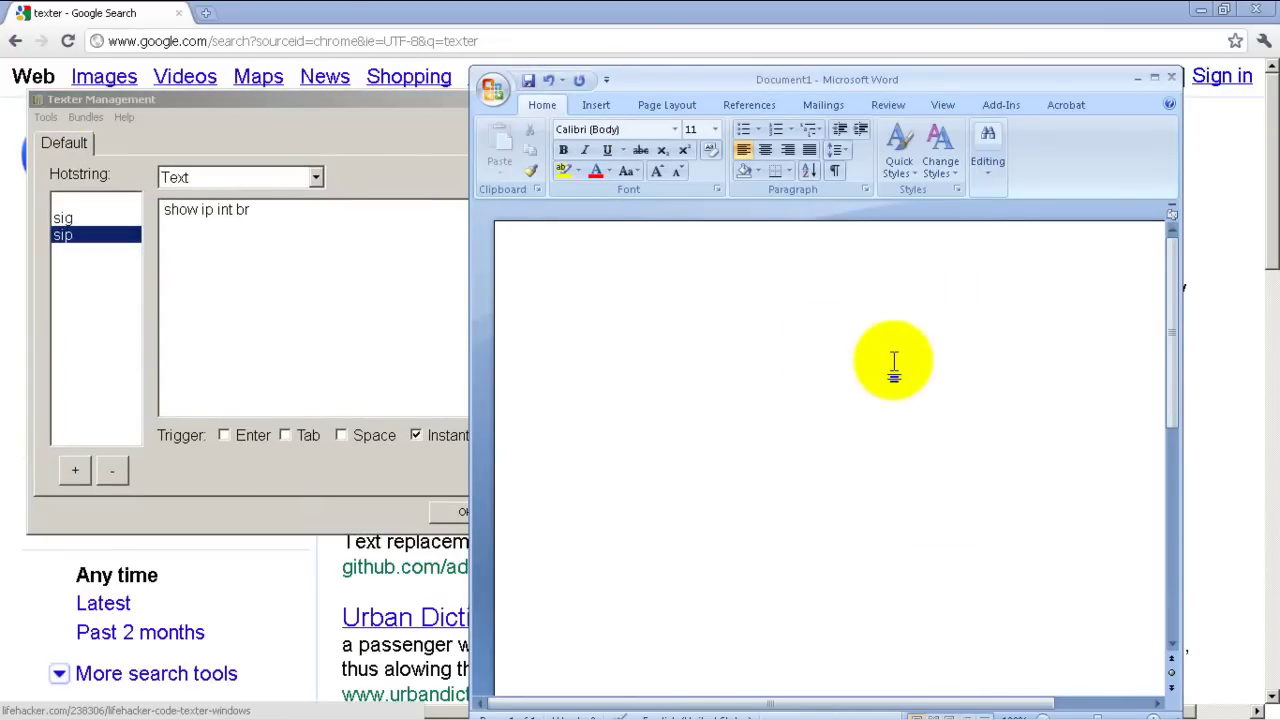
pyautogui.write('show ip int br')
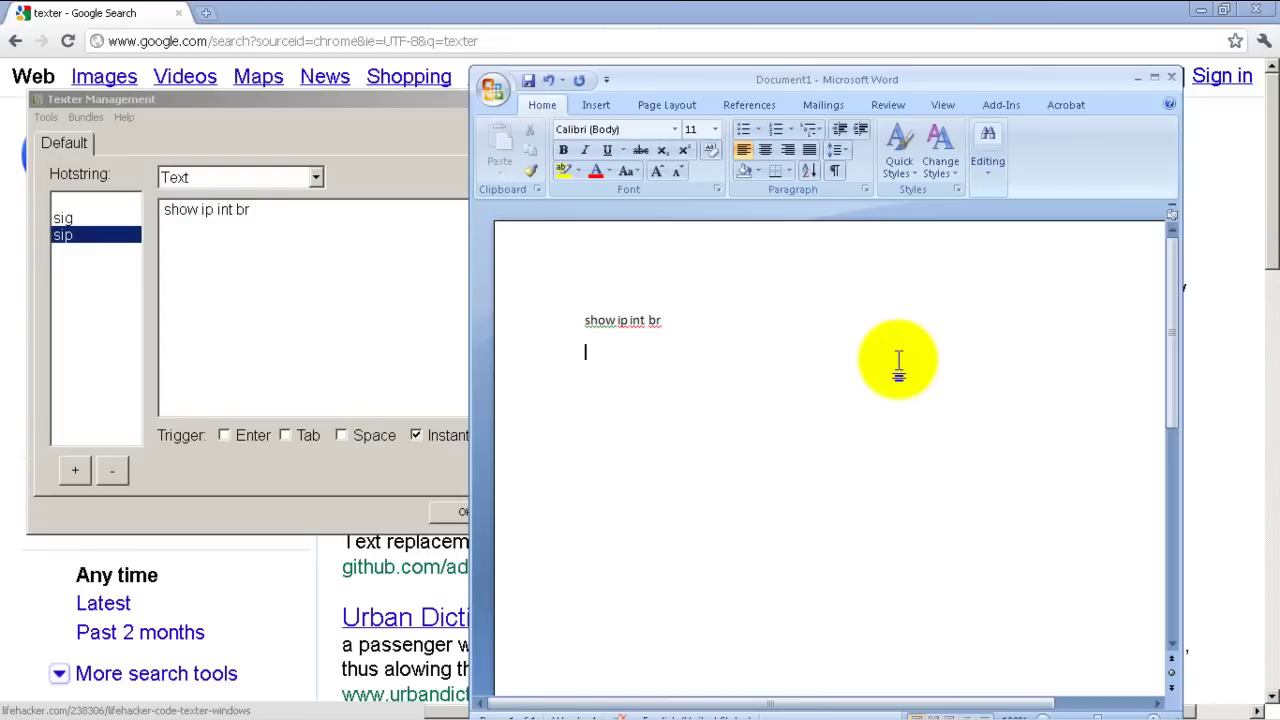
pyautogui.moveTo(444, 93); pyautogui.dragTo(889, 71)
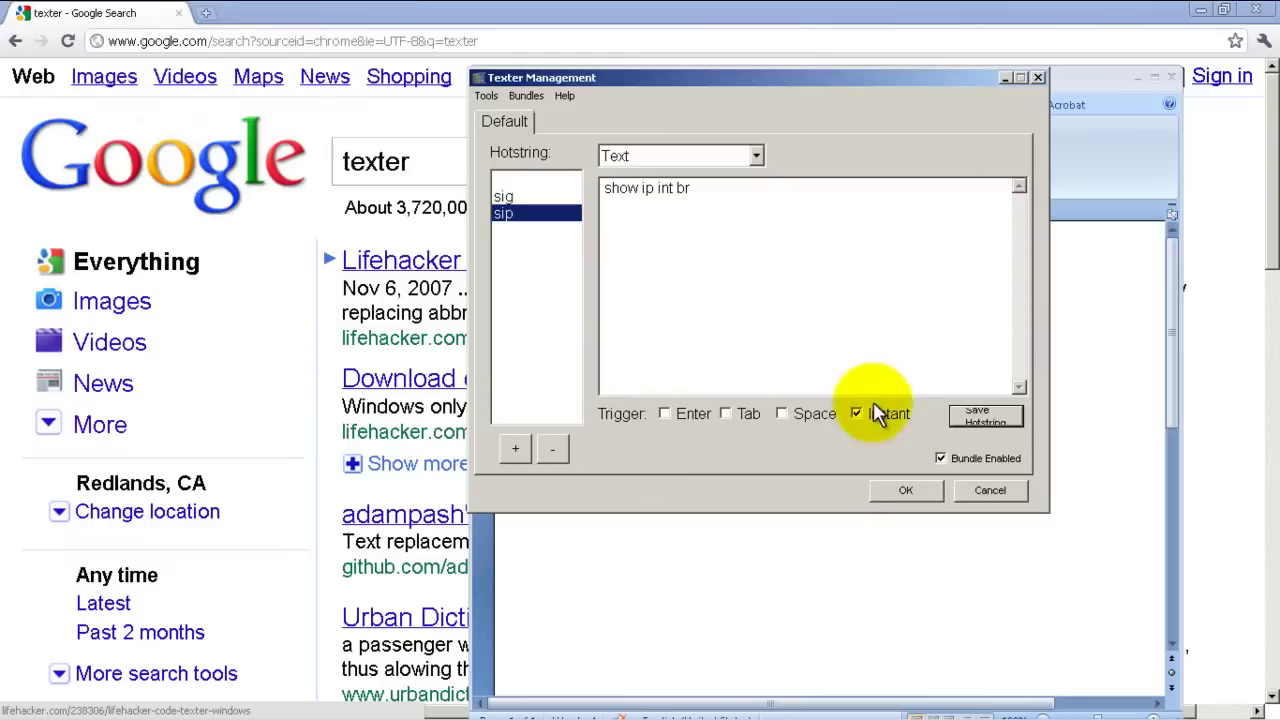
# Add the sir hotstring expanding to 'show ip route', correcting the mistyped abbreviation.
pyautogui.click(516, 450)
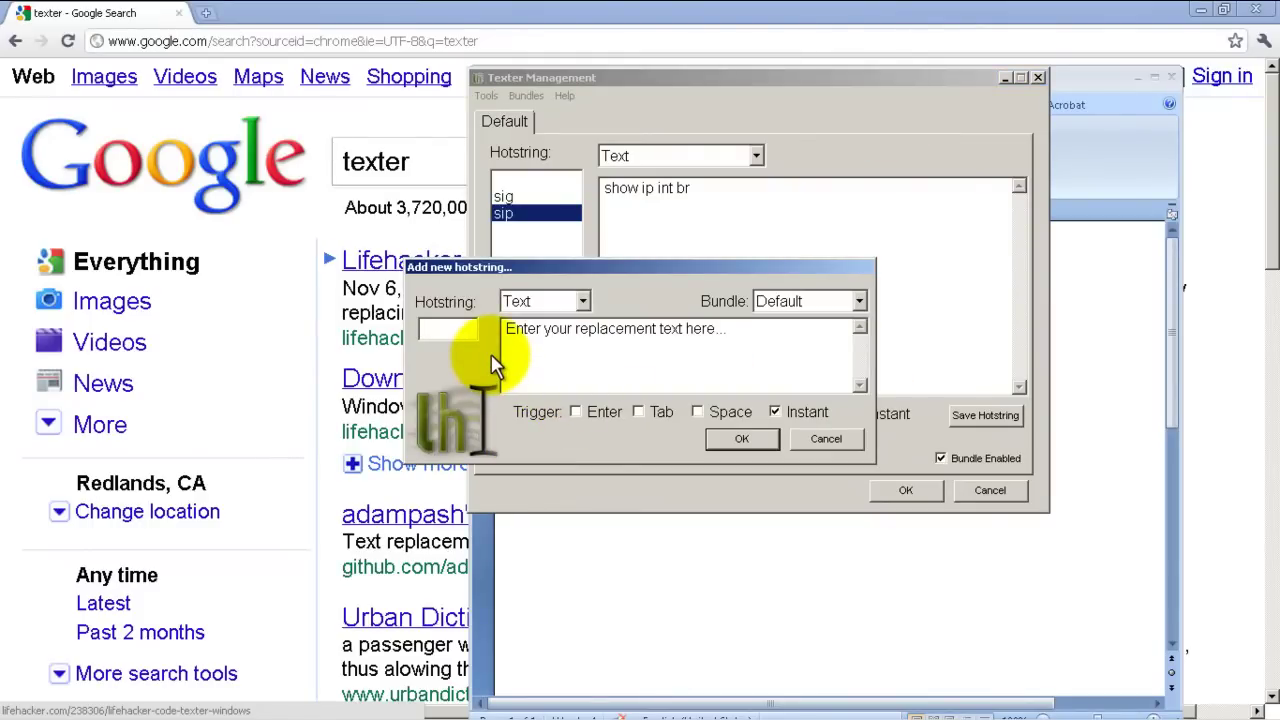
pyautogui.write('sip')
pyautogui.press('BackSpace')
pyautogui.write('r')
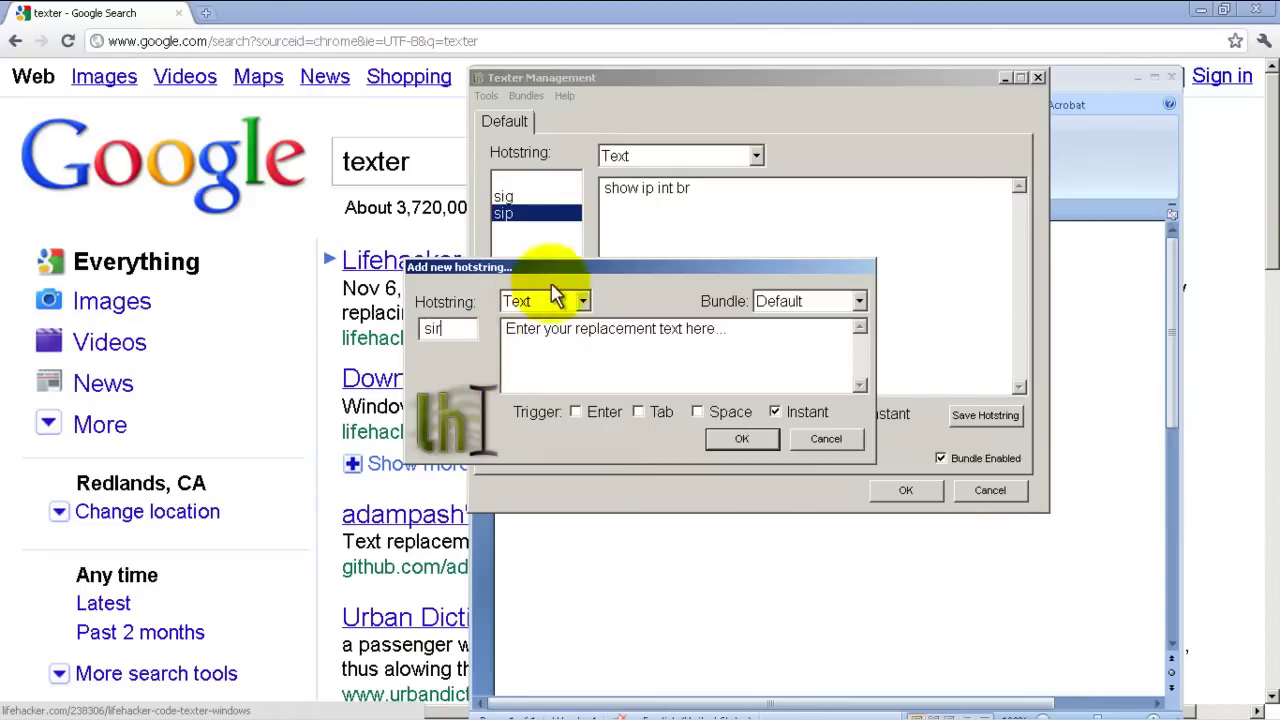
pyautogui.moveTo(777, 349); pyautogui.dragTo(503, 338)
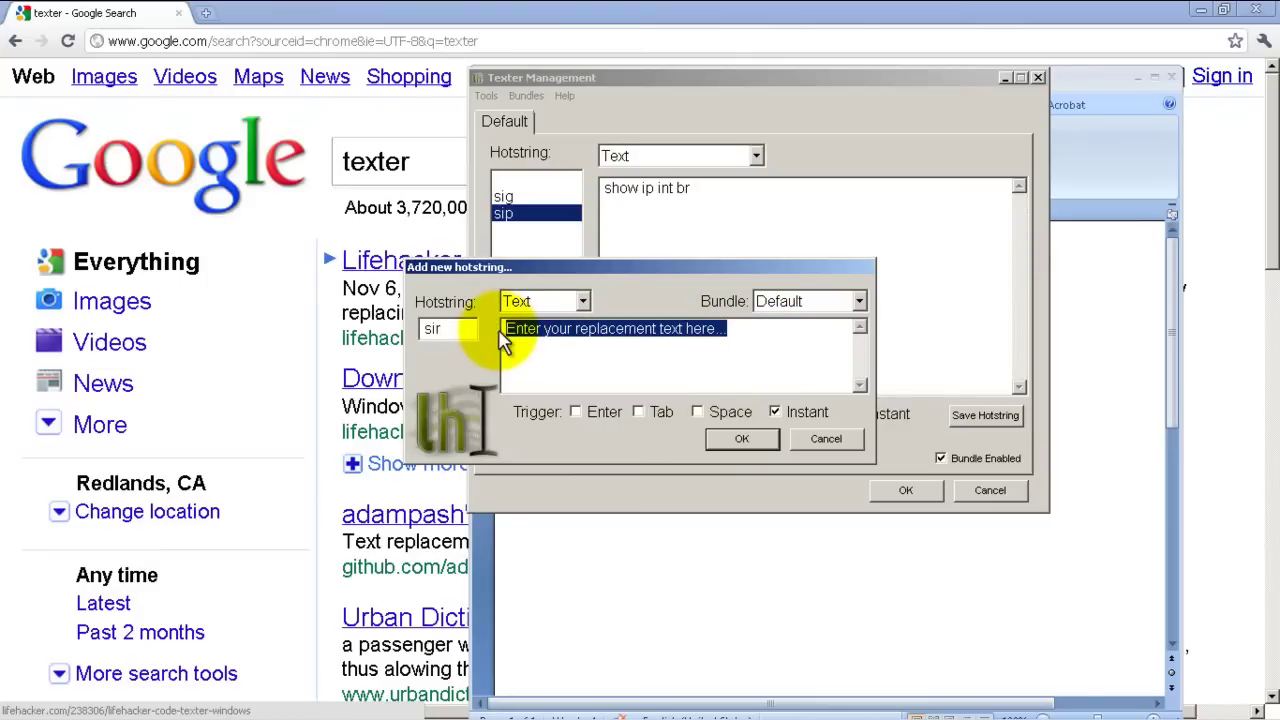
pyautogui.write('show ip route')
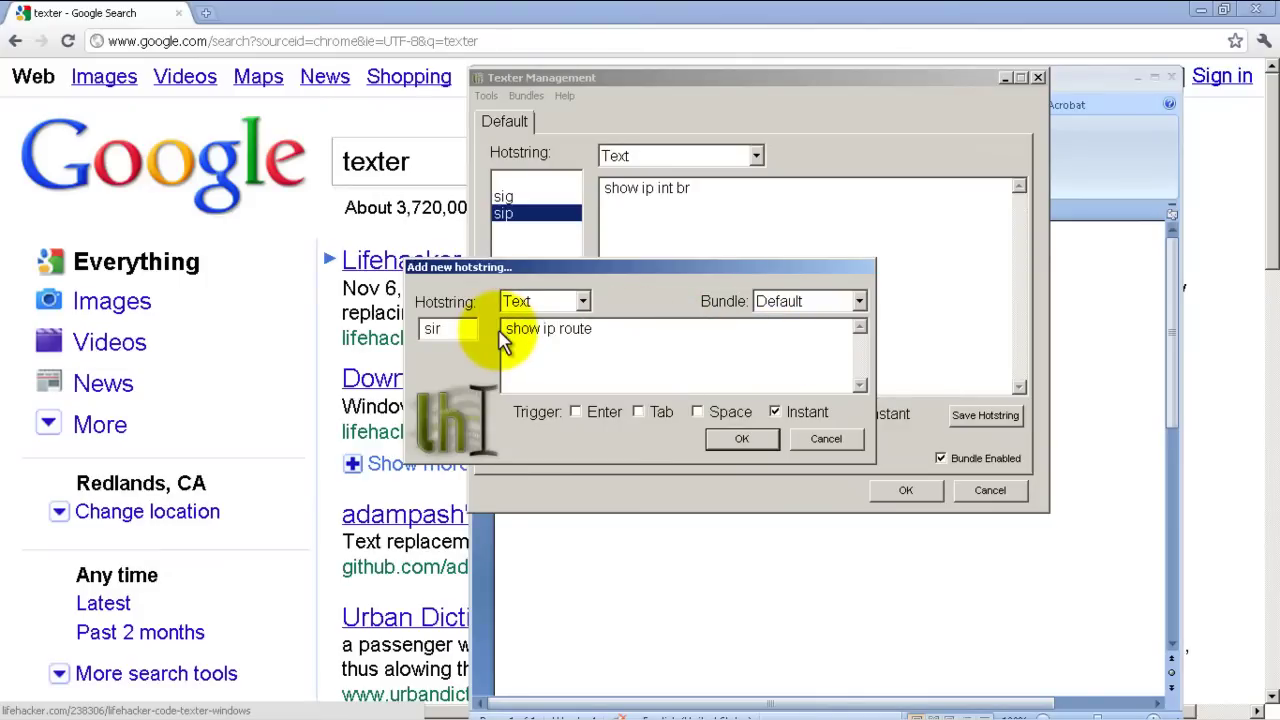
pyautogui.click(743, 440)
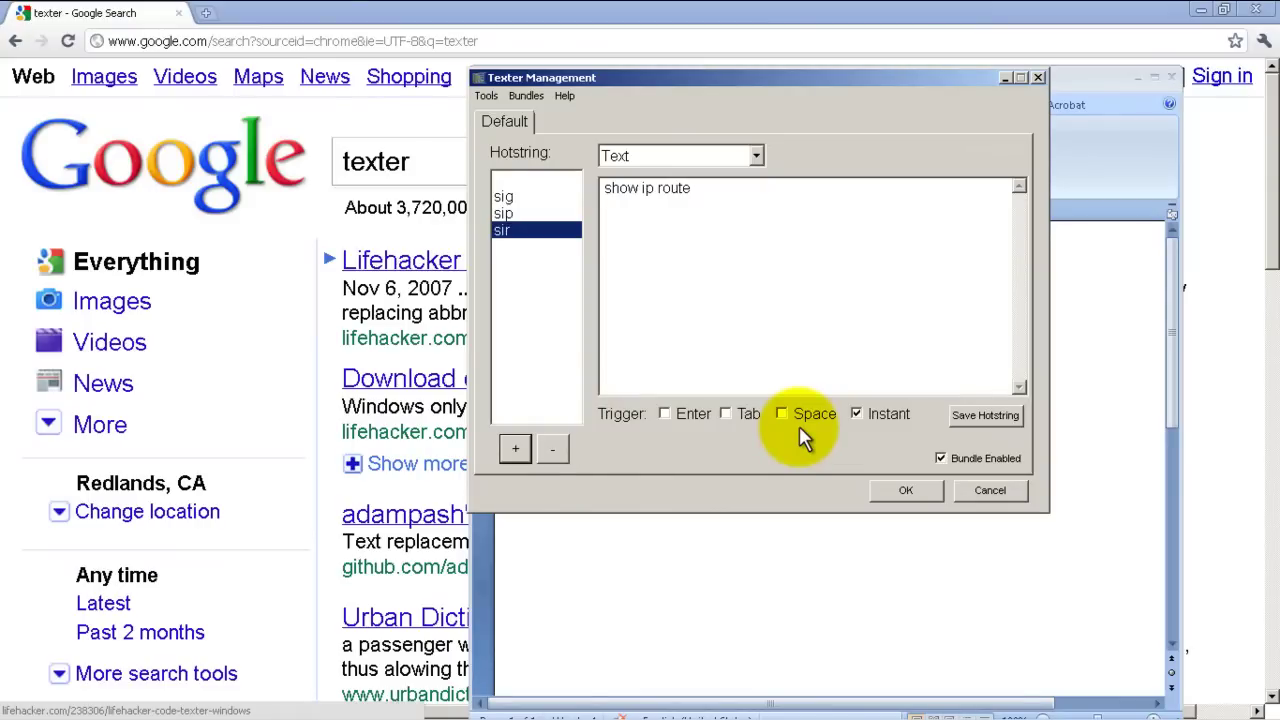
# Start a new hotstring named dorip and clear its placeholder replacement text.
pyautogui.click(516, 449)
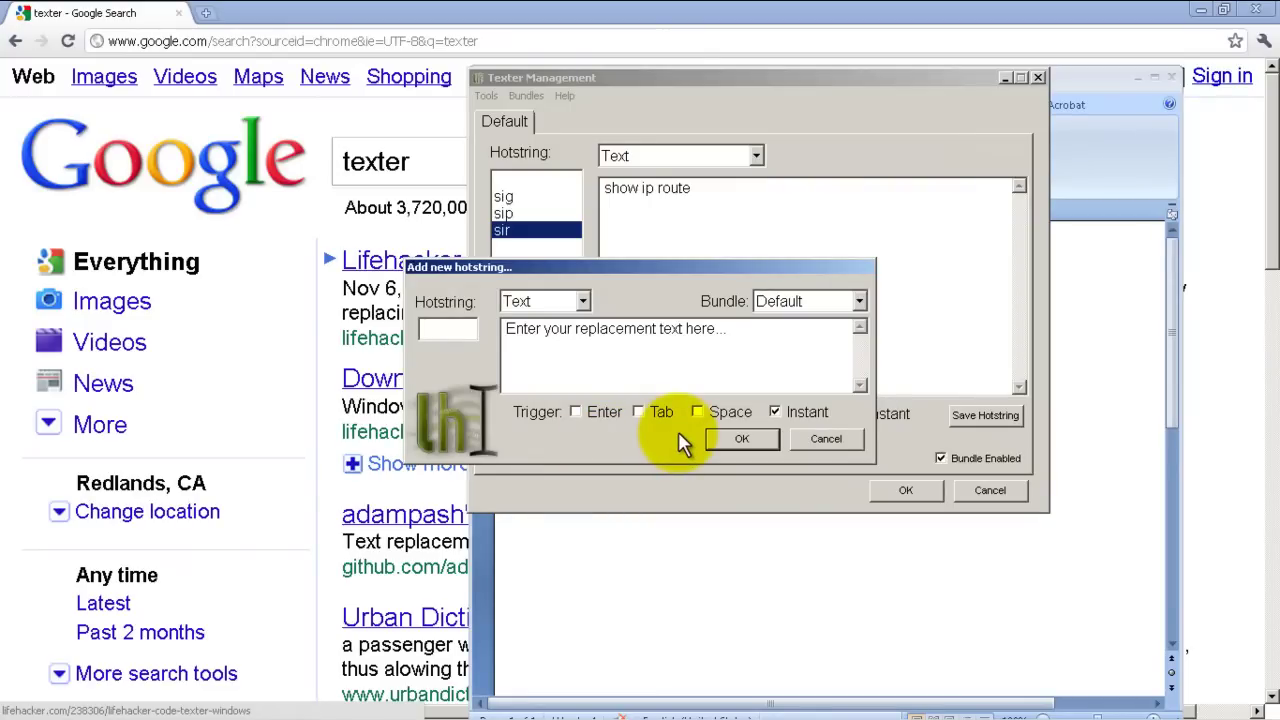
pyautogui.write('dorip')
pyautogui.click(693, 367)
pyautogui.press('BackSpace')
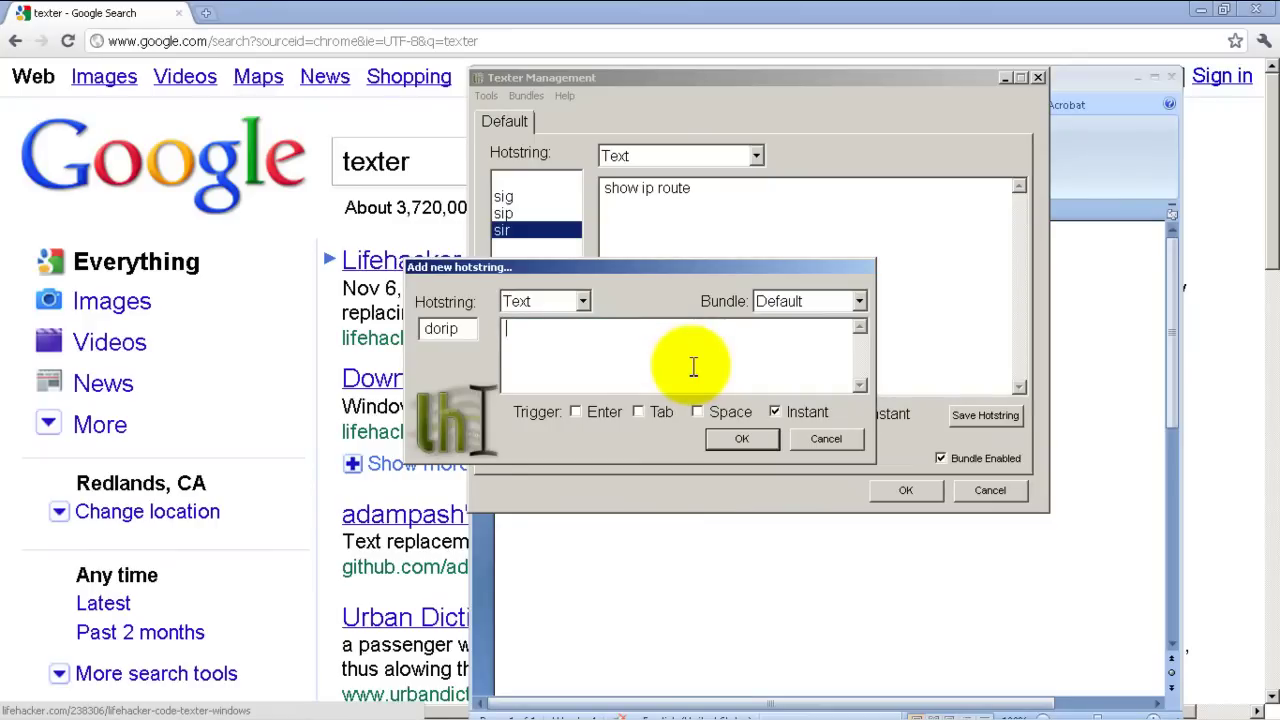
# Enter the lines router rip, ver 2, no auto, network 0.0.0.0 and save the dorip hotstring.
pyautogui.write('router rip')
pyautogui.press('Return')
pyautogui.write('ver 2')
pyautogui.press('Return')
pyautogui.write('no auto')
pyautogui.press('Return')
pyautogui.write('ne')
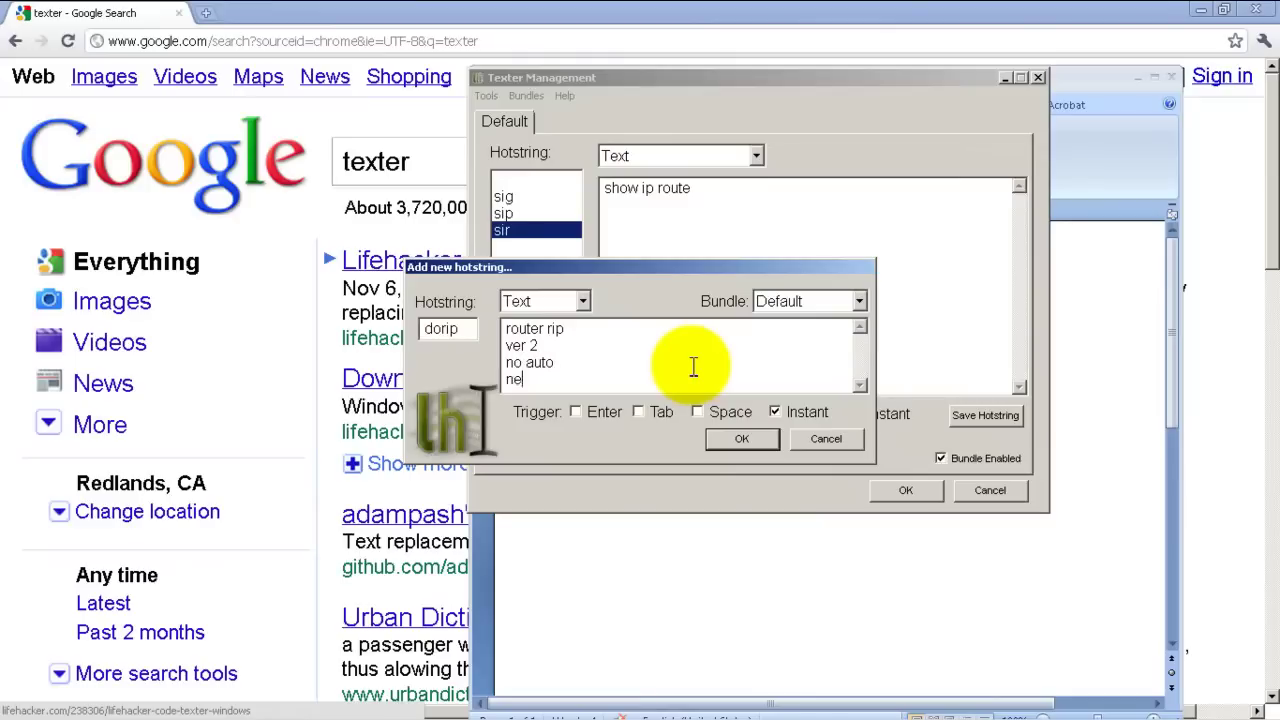
pyautogui.write('twork 0.0.0.0')
pyautogui.press('Return')
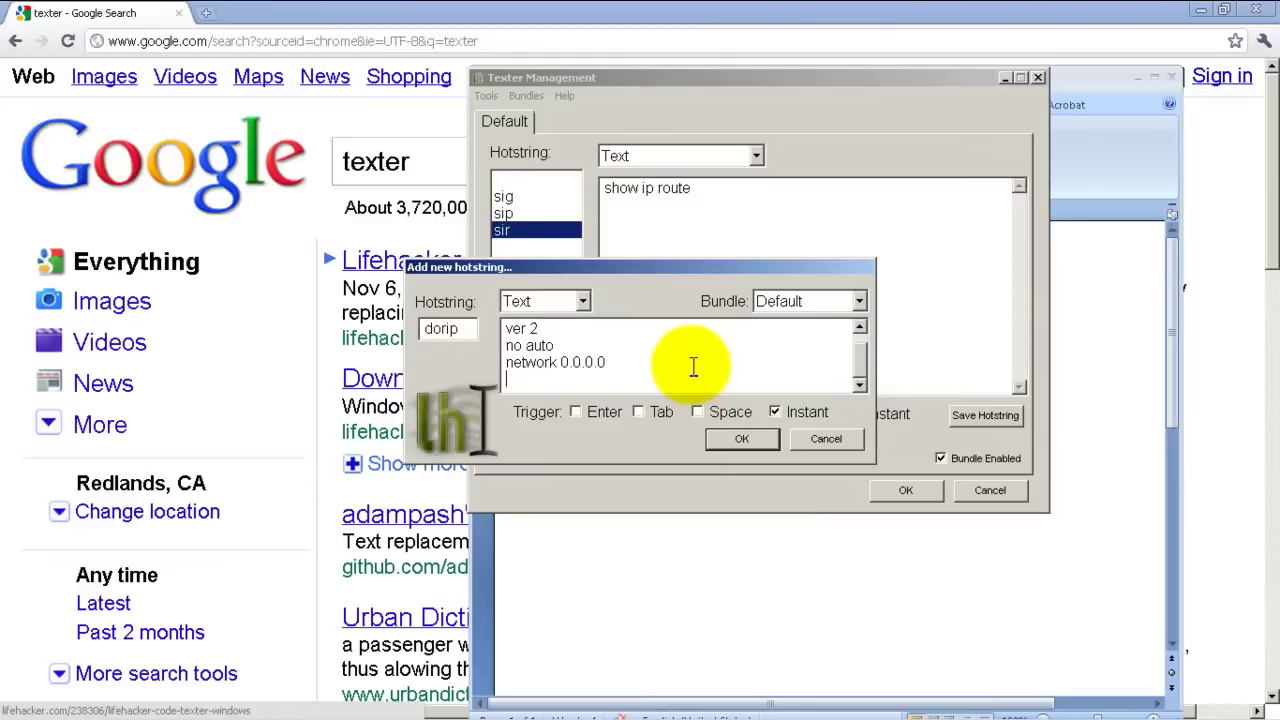
pyautogui.click(742, 439)
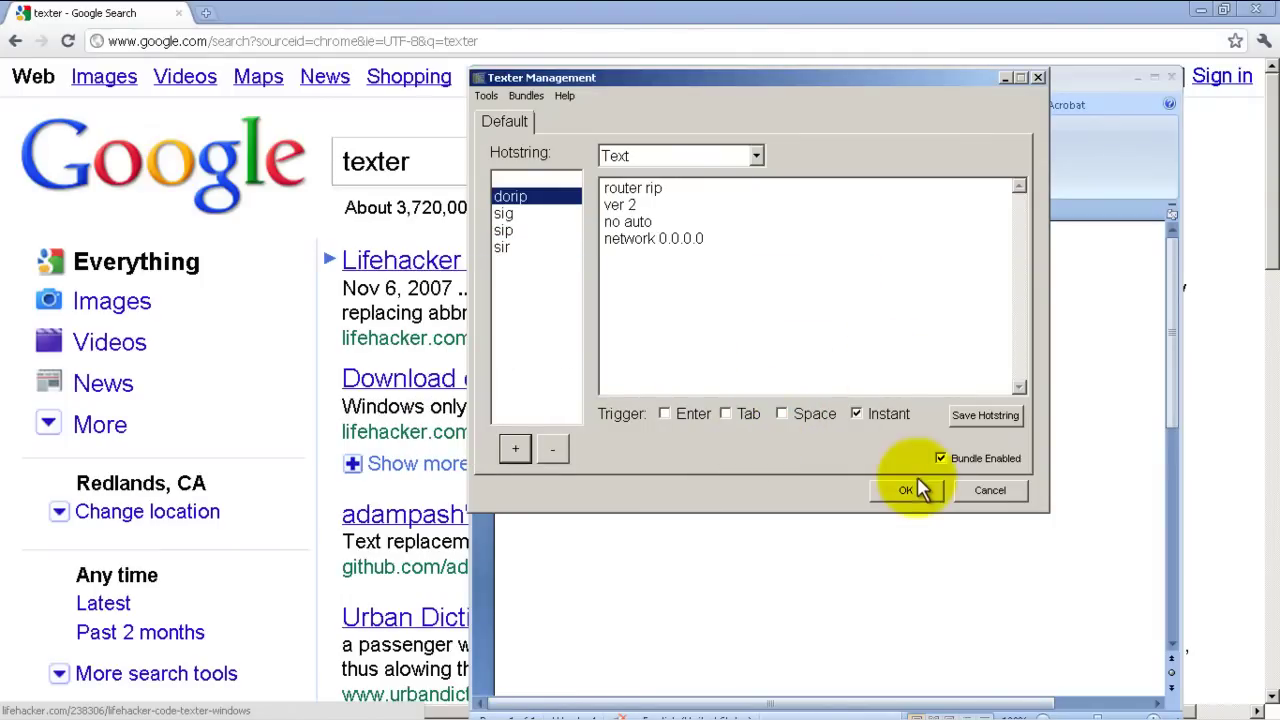
pyautogui.moveTo(868, 86); pyautogui.dragTo(264, 119)
# Delete the old 'show ip int br' text in Word and test dorip's RIP command expansion.
pyautogui.click(800, 423)
pyautogui.hotkey('ctrl', 'a')
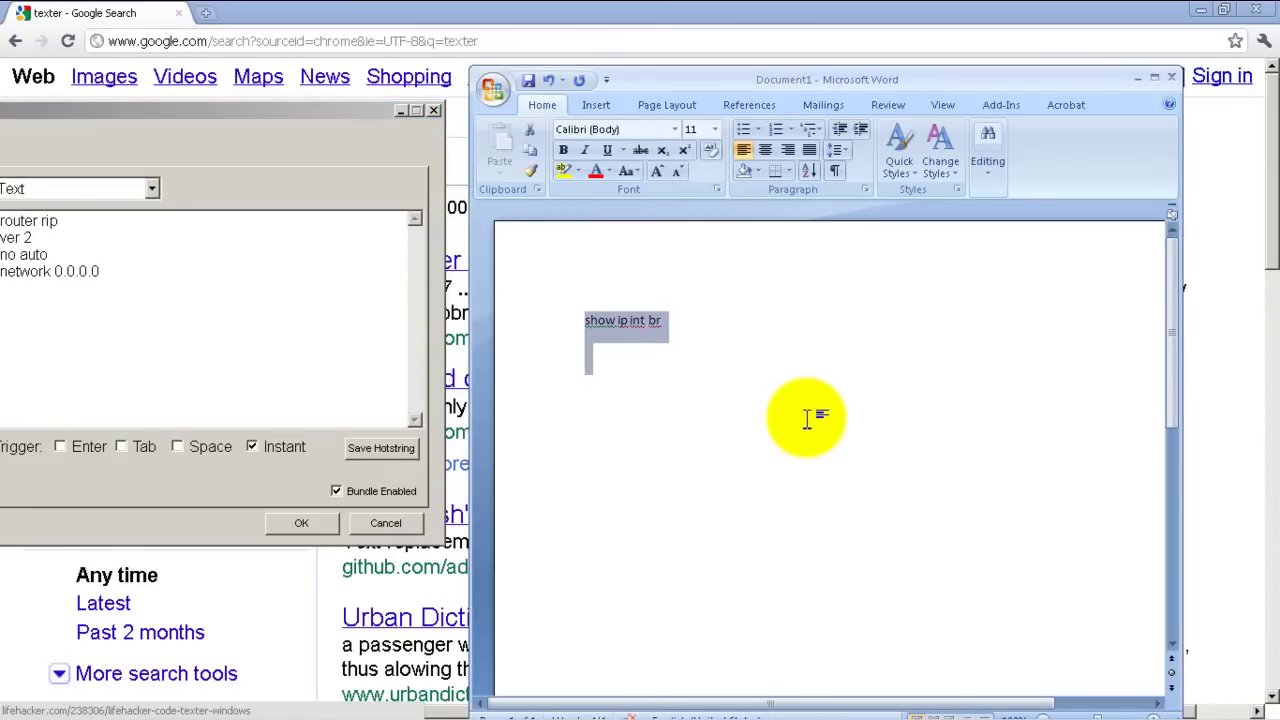
pyautogui.press('Delete')
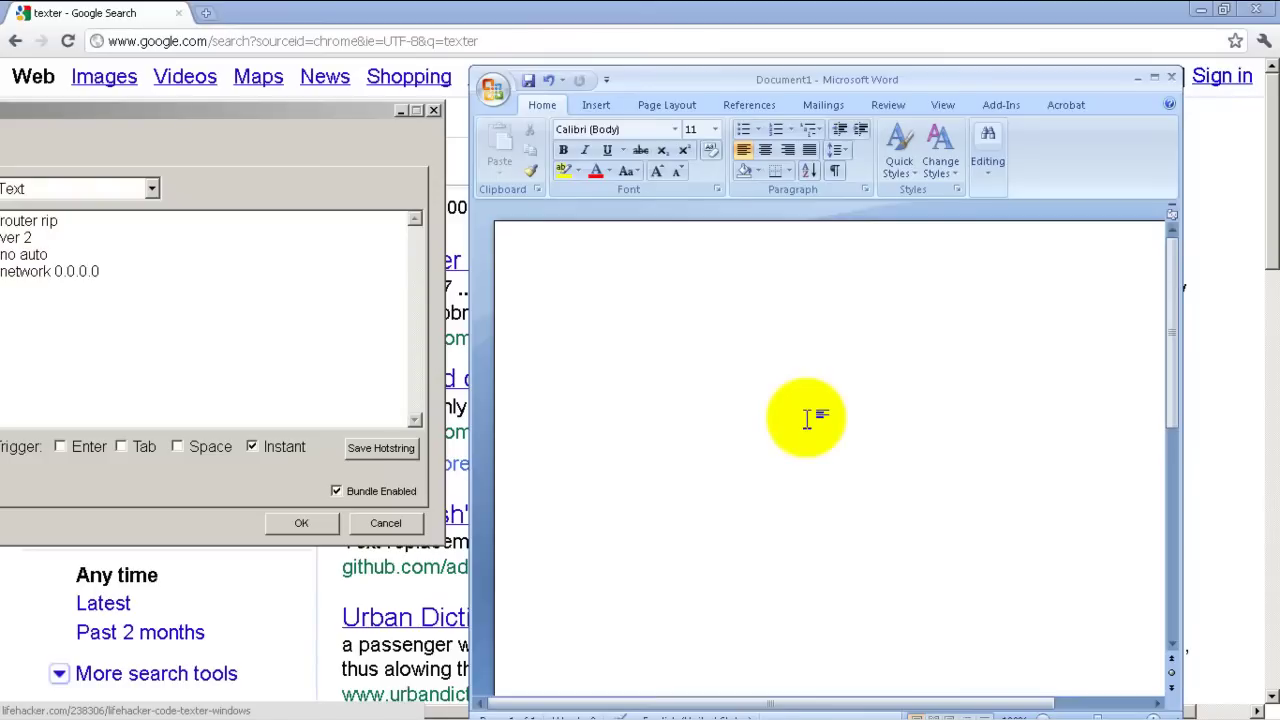
pyautogui.write('Rcr')
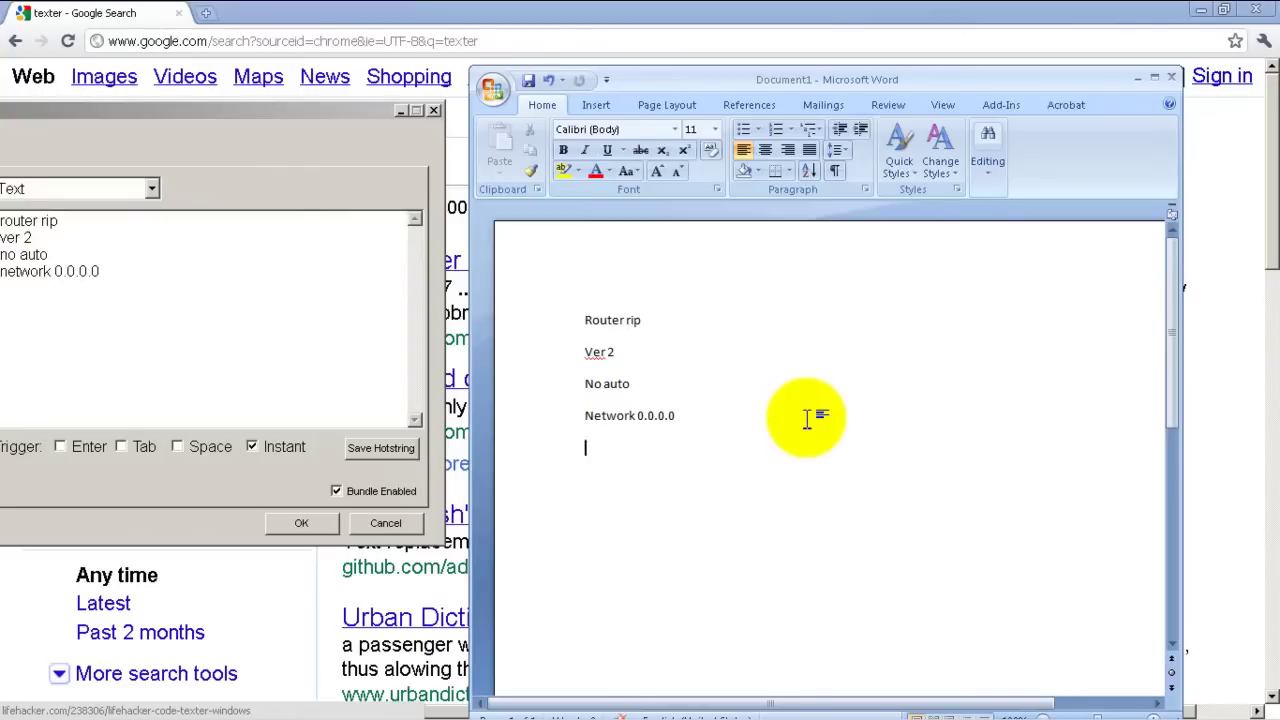
pyautogui.moveTo(490, 710)
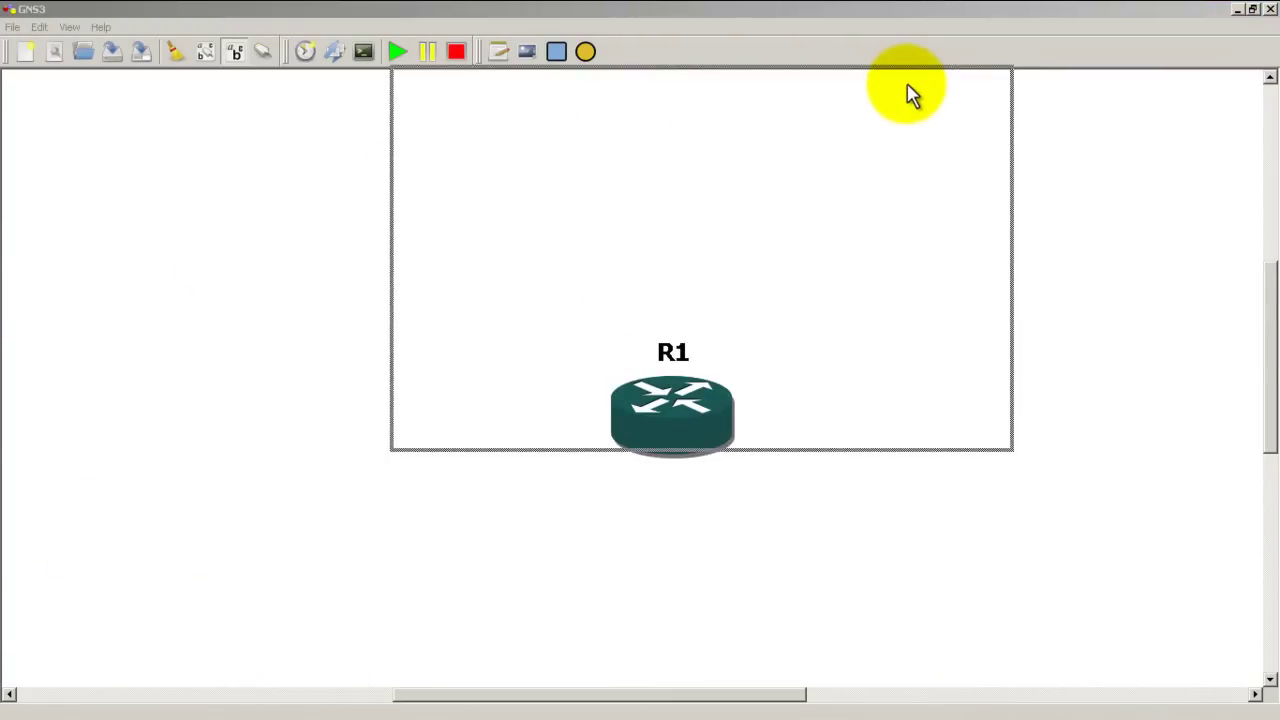
# On R1's console, enter privileged mode with en and list interfaces with show ip int br.
pyautogui.press('Return')
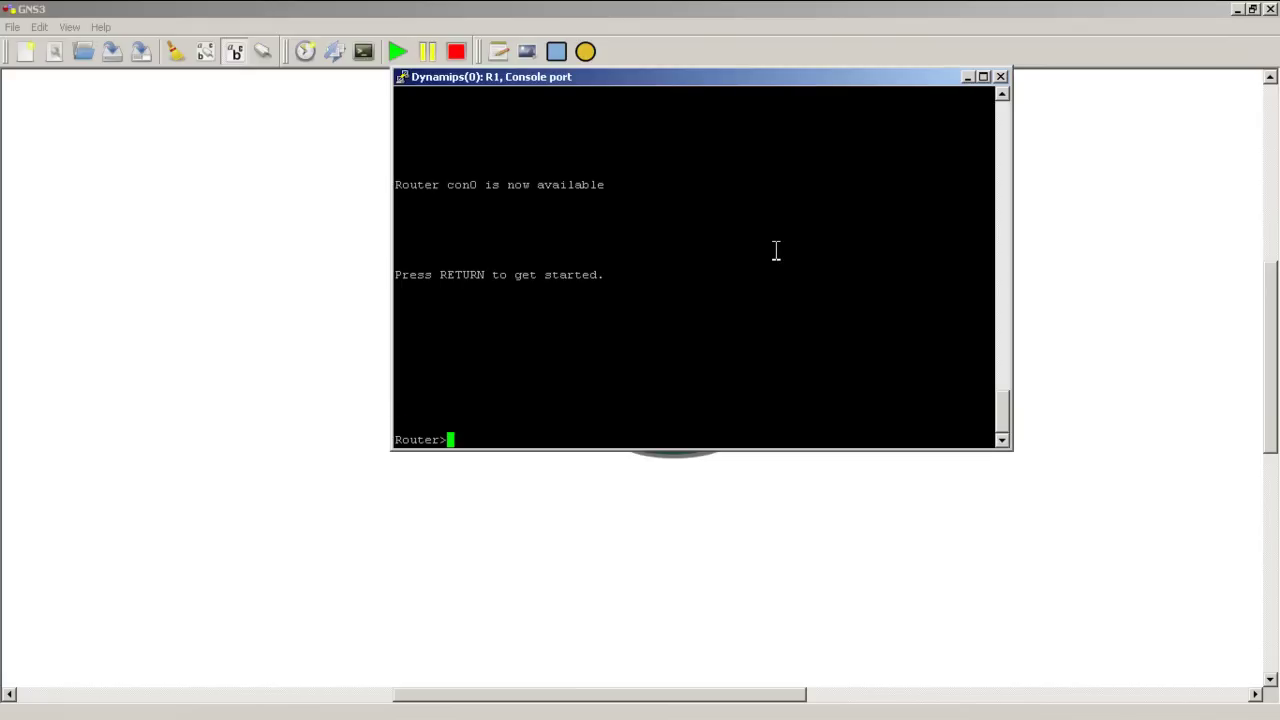
pyautogui.write('en')
pyautogui.press('Return')
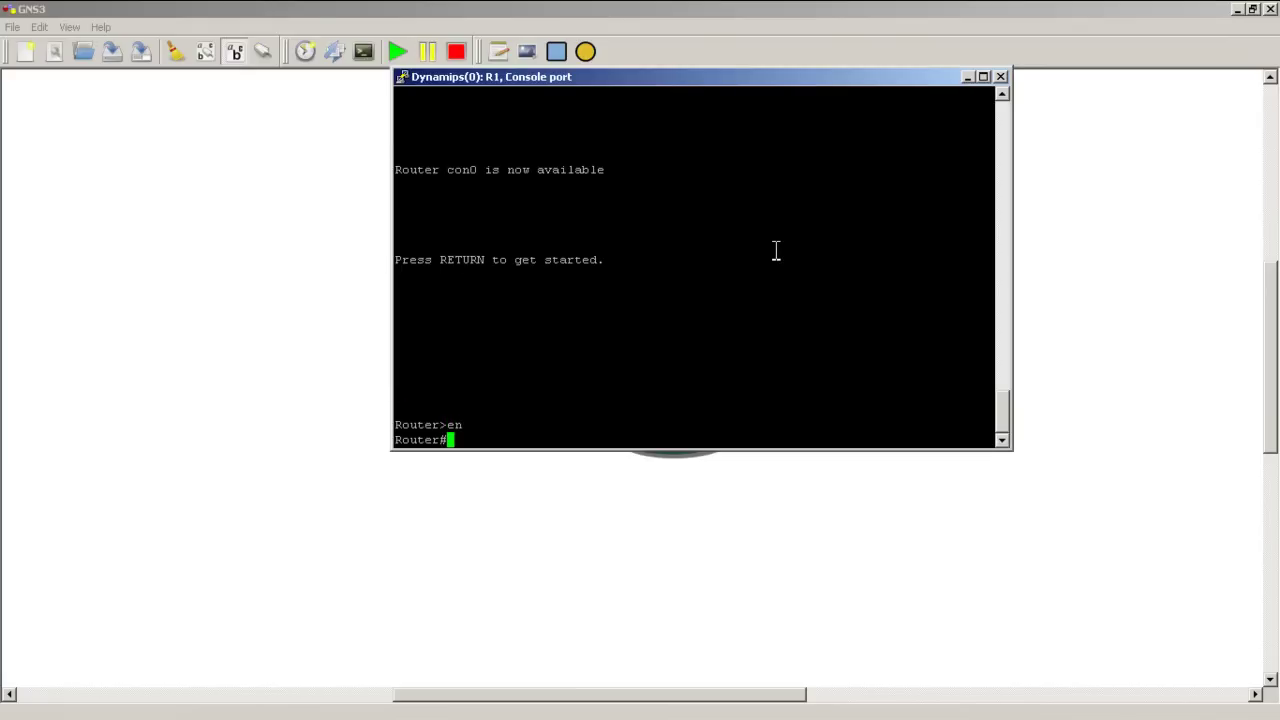
pyautogui.write('show ip int br')
pyautogui.press('Return')
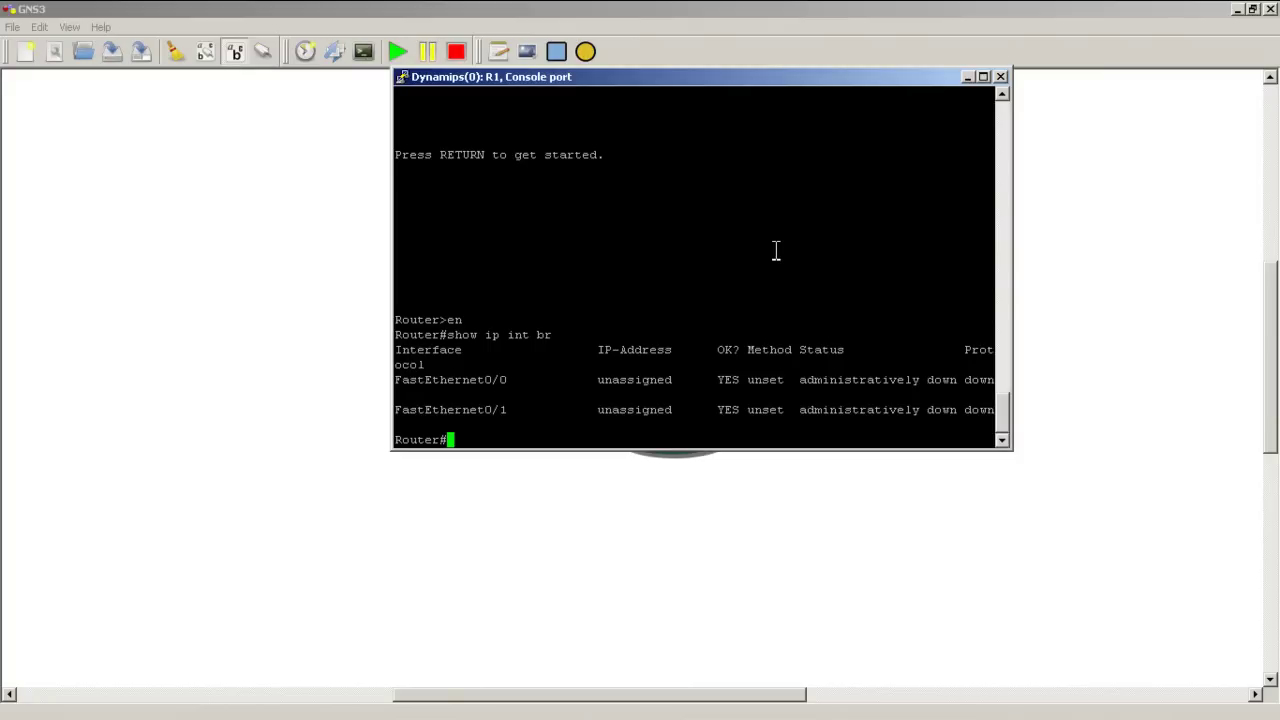
# Show the routing table, then paste the RIP commands, which R1 rejects as invalid input.
pyautogui.write('show ip route')
pyautogui.press('Return')
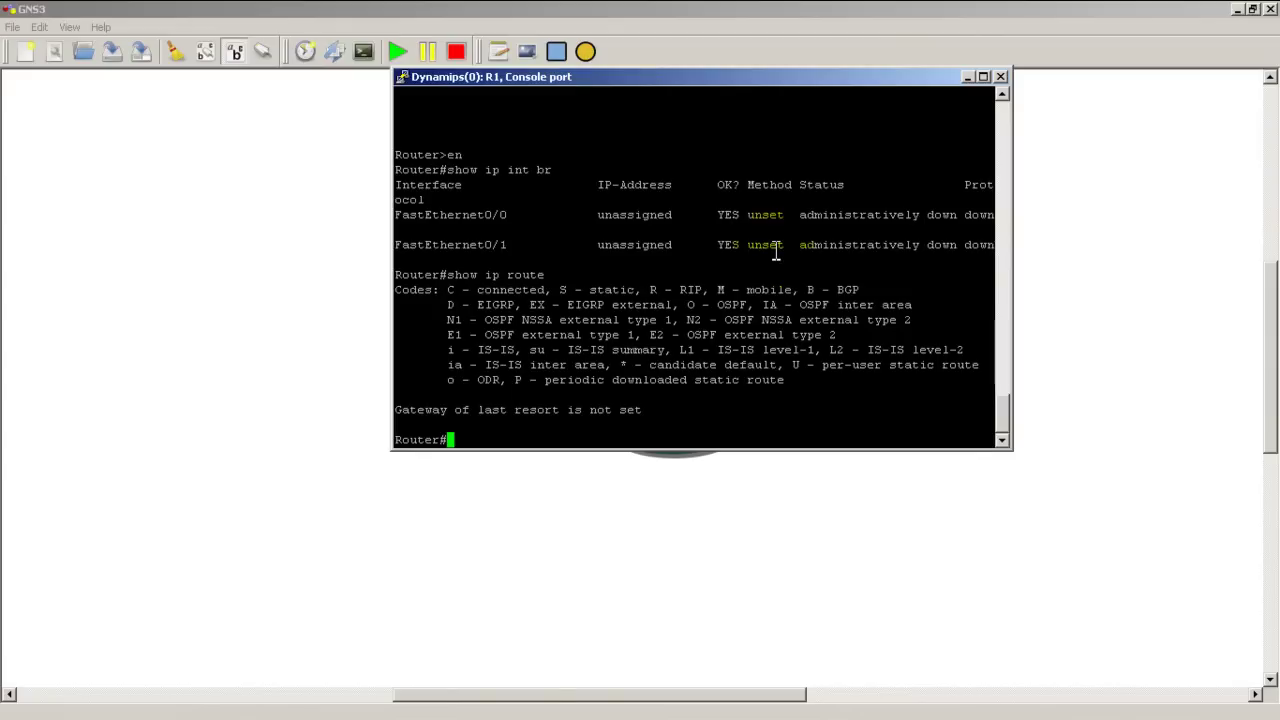
pyautogui.rightClick(775, 252)
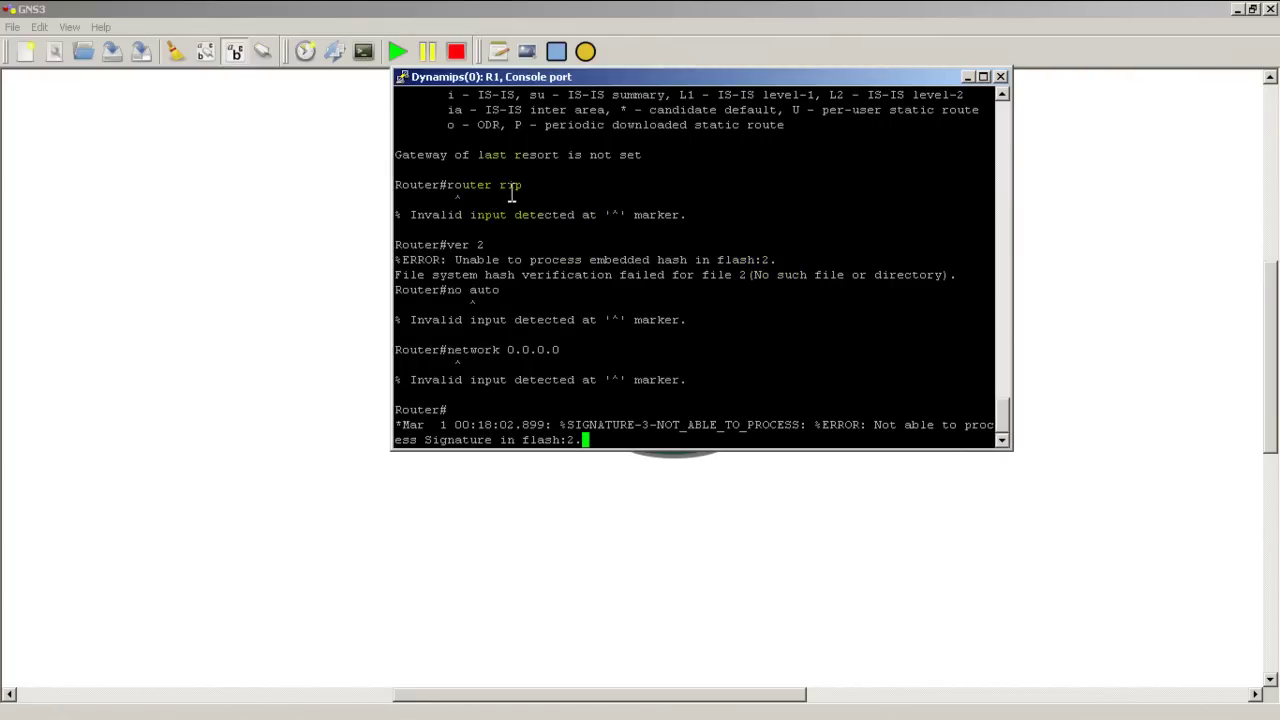
pyautogui.press('Return')
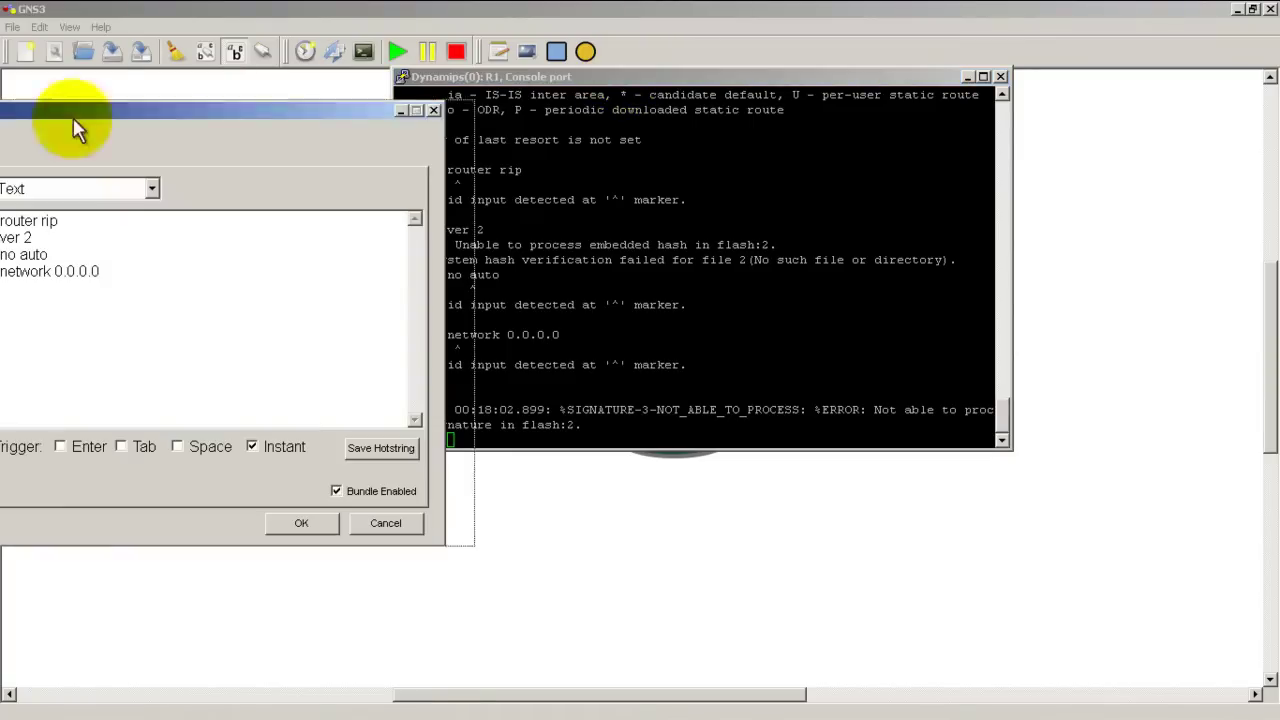
# Add a conf t line above router rip in the dorip hotstring and save it.
pyautogui.moveTo(73, 118); pyautogui.dragTo(466, 86)
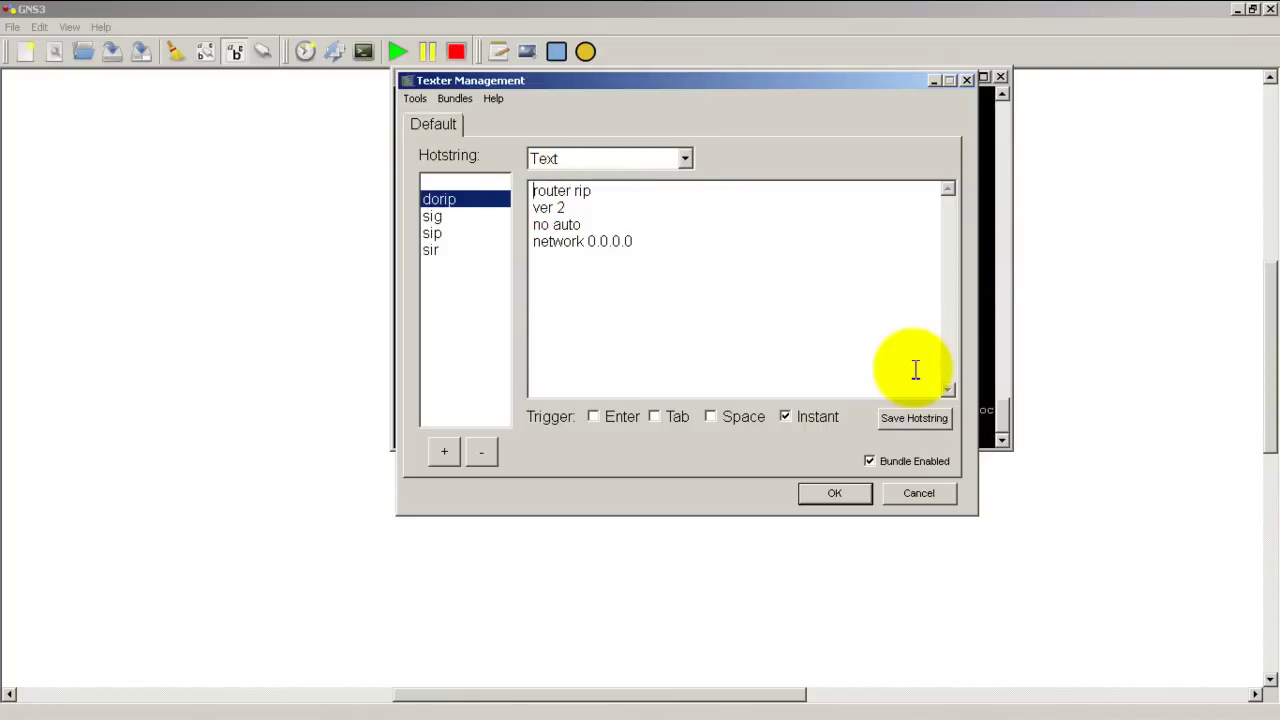
pyautogui.press('Return')
pyautogui.press('Up')
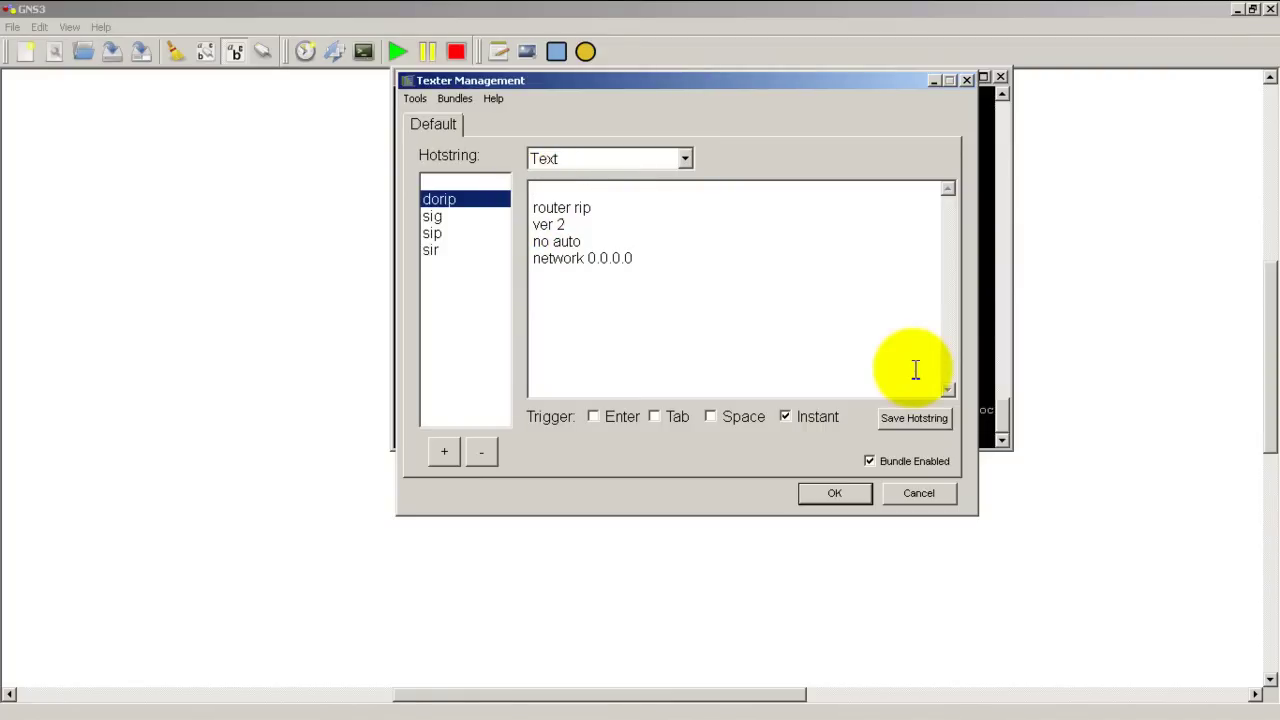
pyautogui.write('conf t')
pyautogui.click(810, 302)
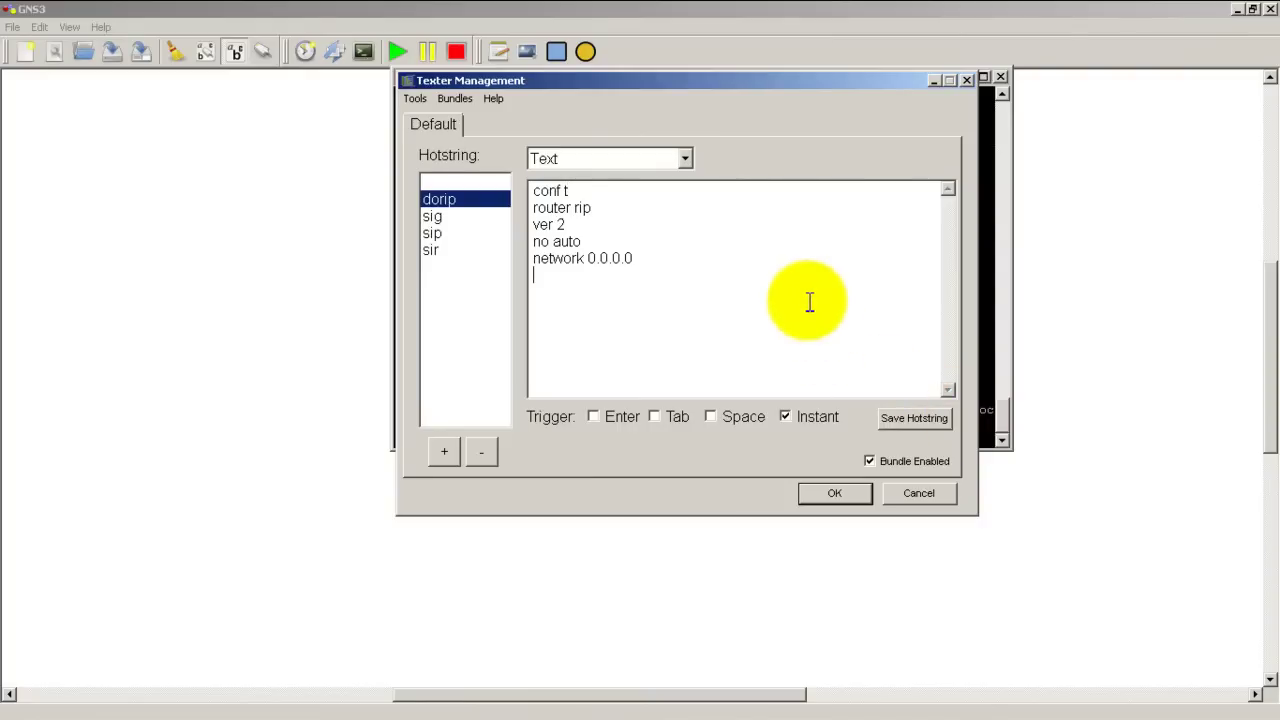
pyautogui.click(904, 420)
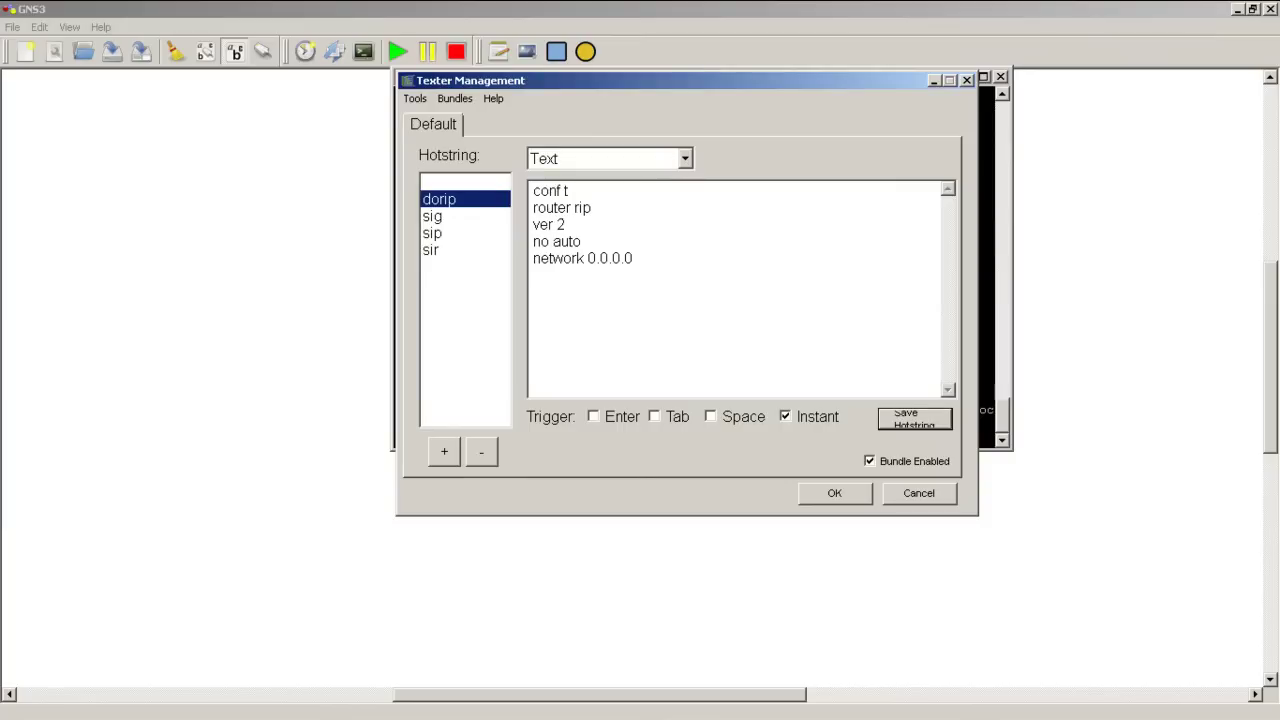
pyautogui.press('Escape')
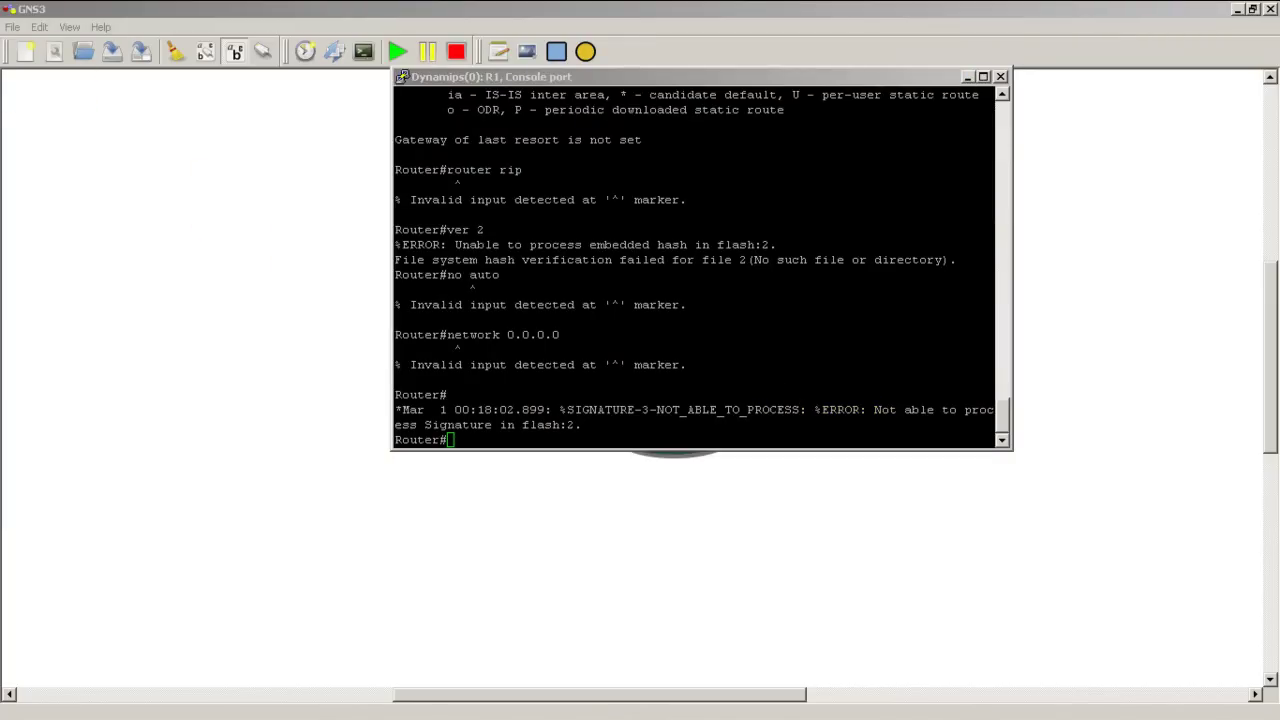
# Add an en line above conf t in dorip, save, and close Texter Management.
pyautogui.press('super+shift+h')
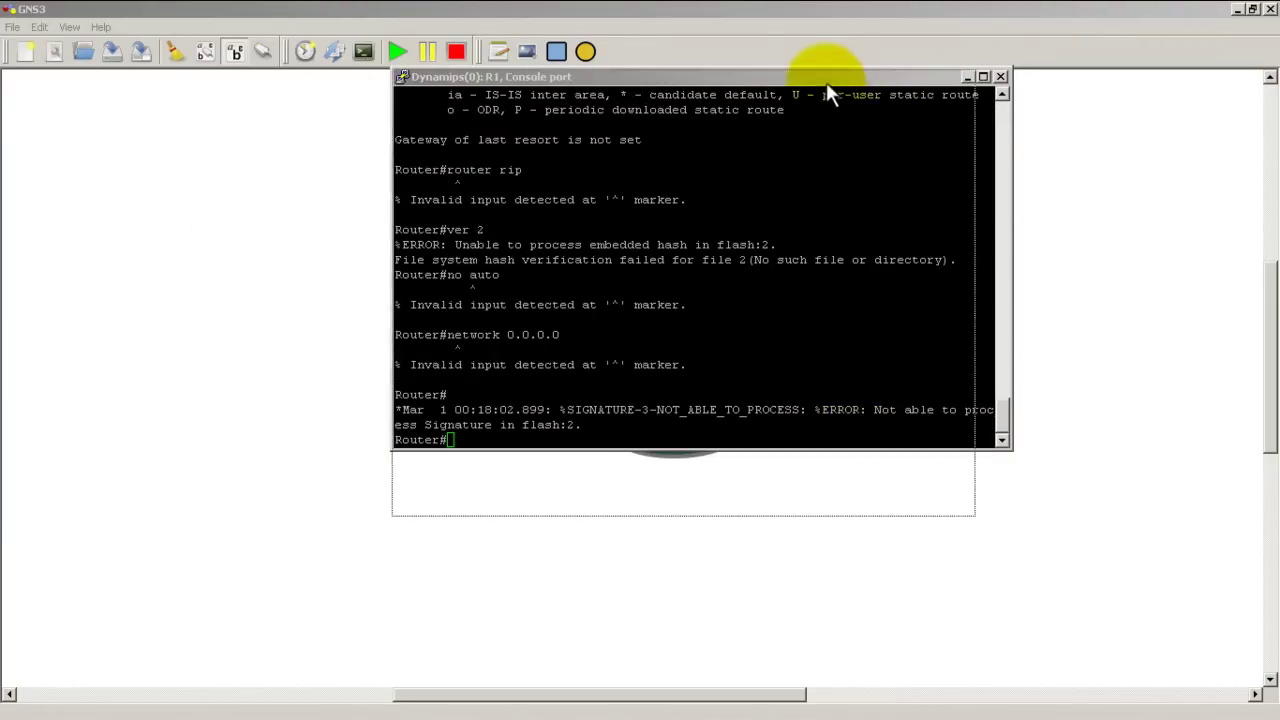
pyautogui.click(528, 187)
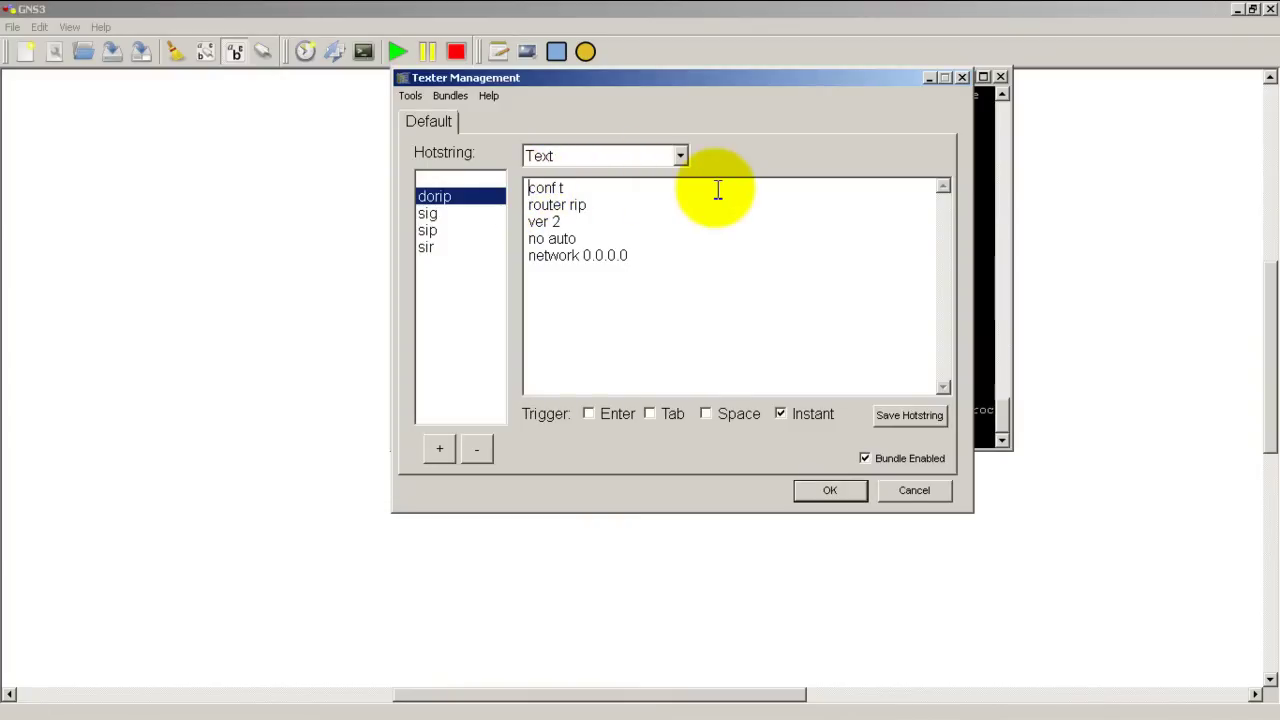
pyautogui.press('Return')
pyautogui.press('Up')
pyautogui.write('en')
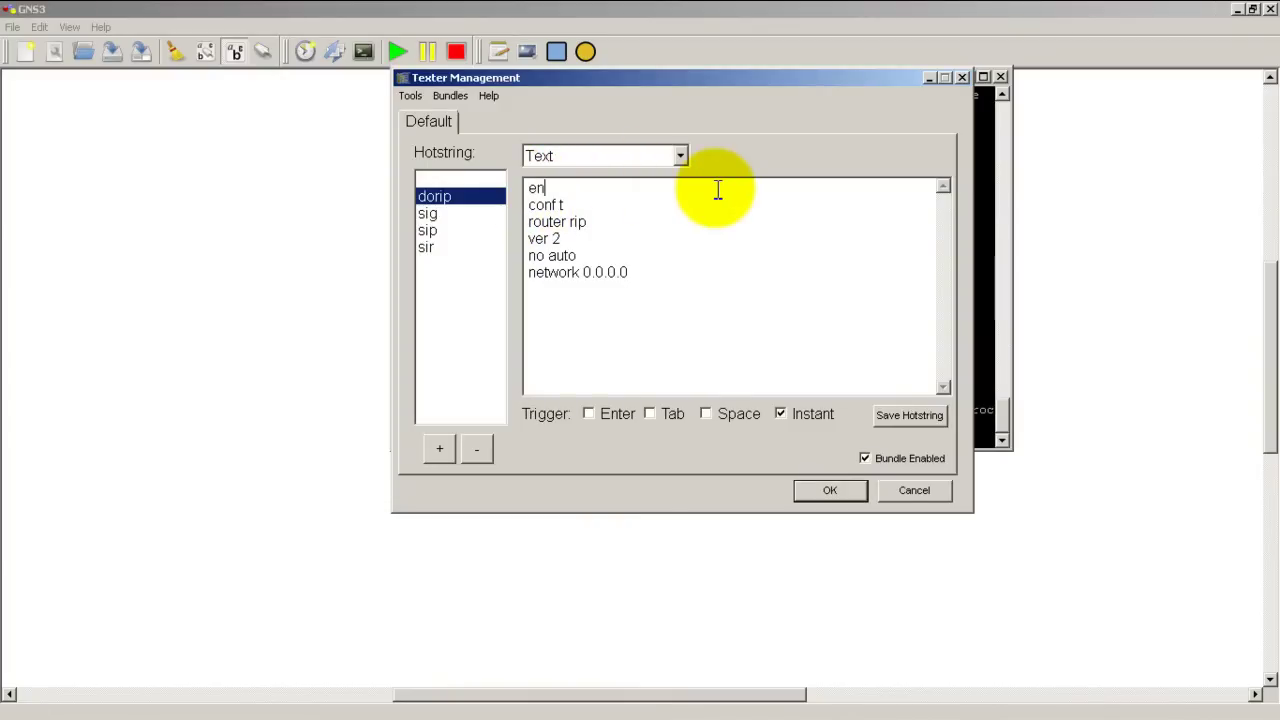
pyautogui.click(915, 415)
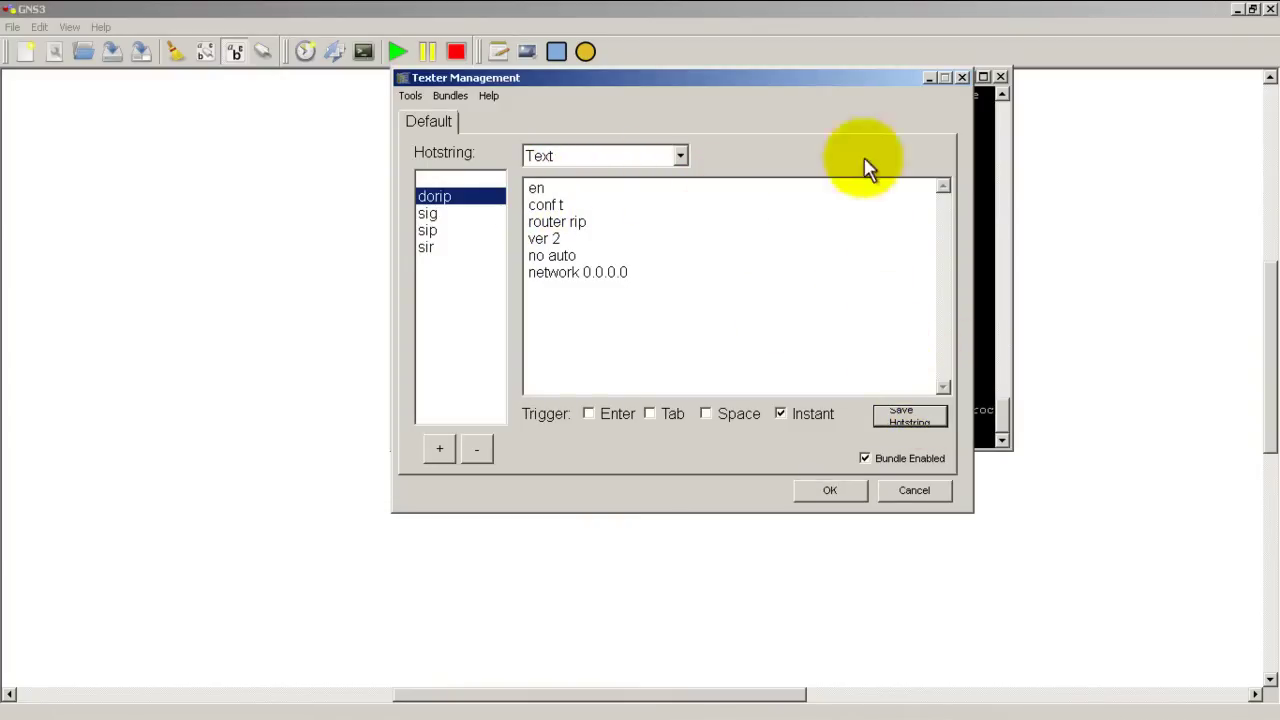
pyautogui.click(829, 490)
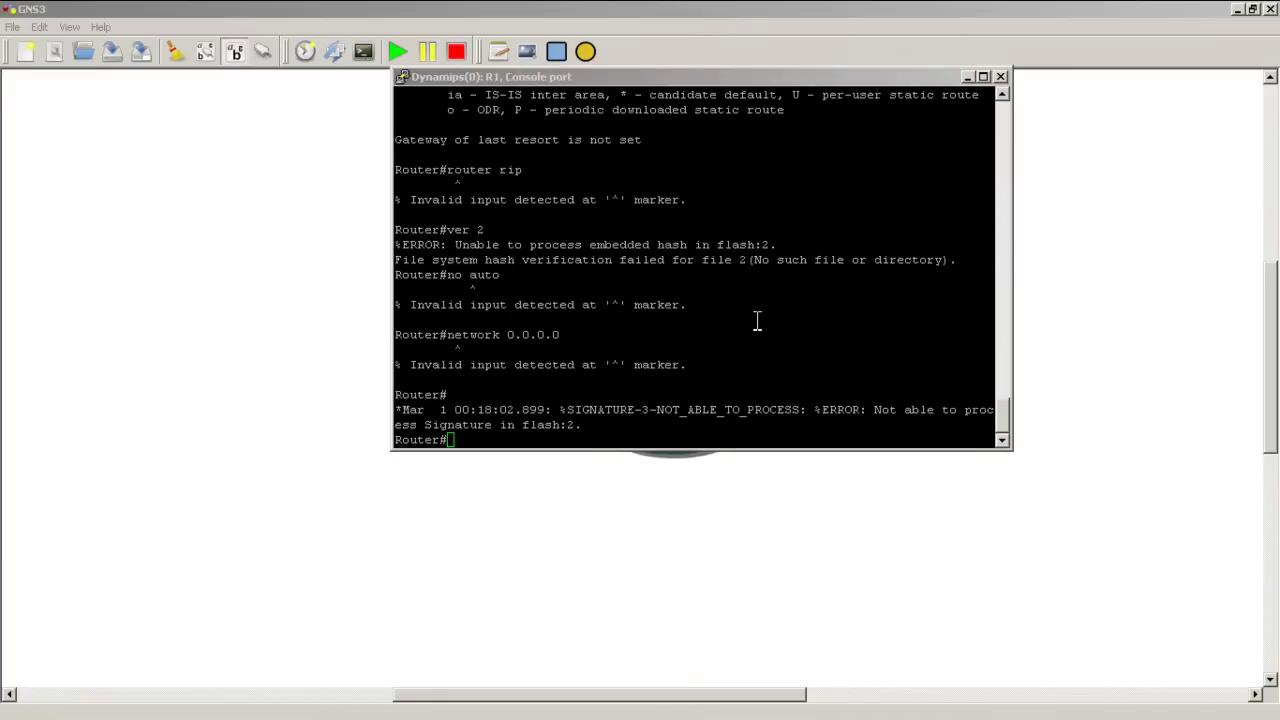
# Exit the router session, then type ripv2 at a fresh prompt so R1 accepts en, conf t and RIP commands.
pyautogui.write('exit')
pyautogui.press('Return')
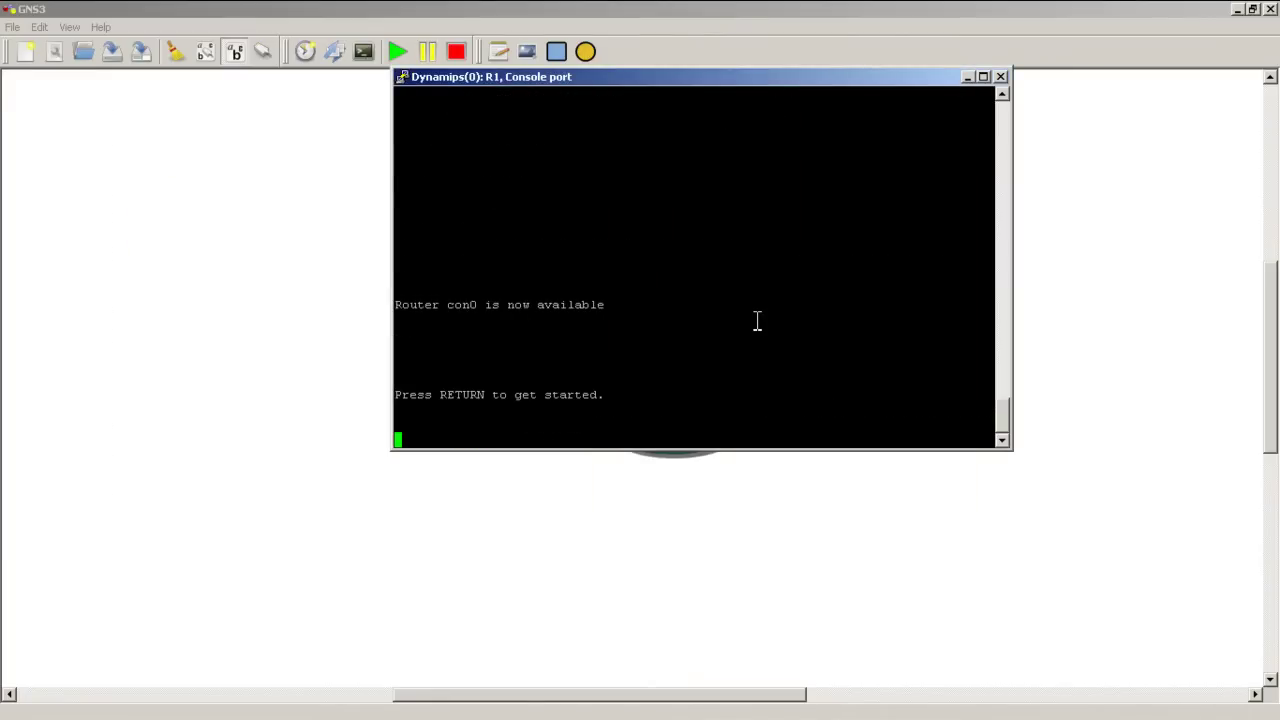
pyautogui.press('Return')
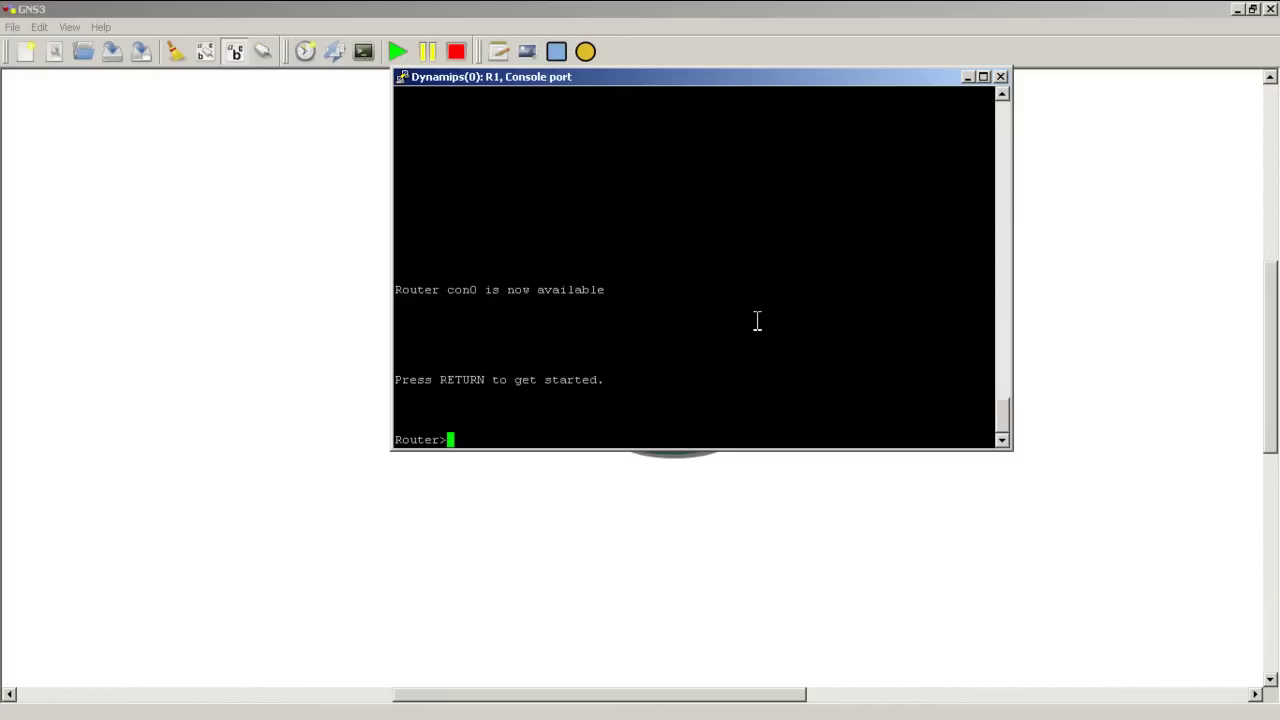
pyautogui.write('ripv2')
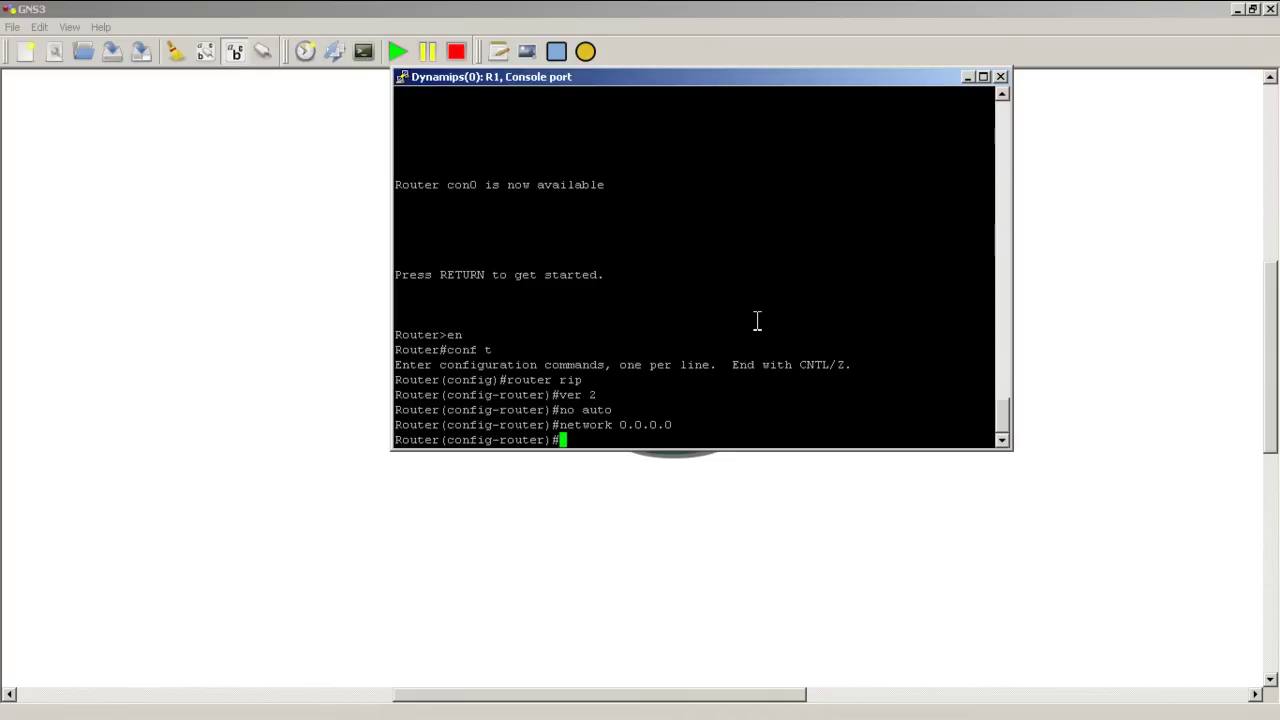
pyautogui.click(114, 106)
pyautogui.click(84, 51)
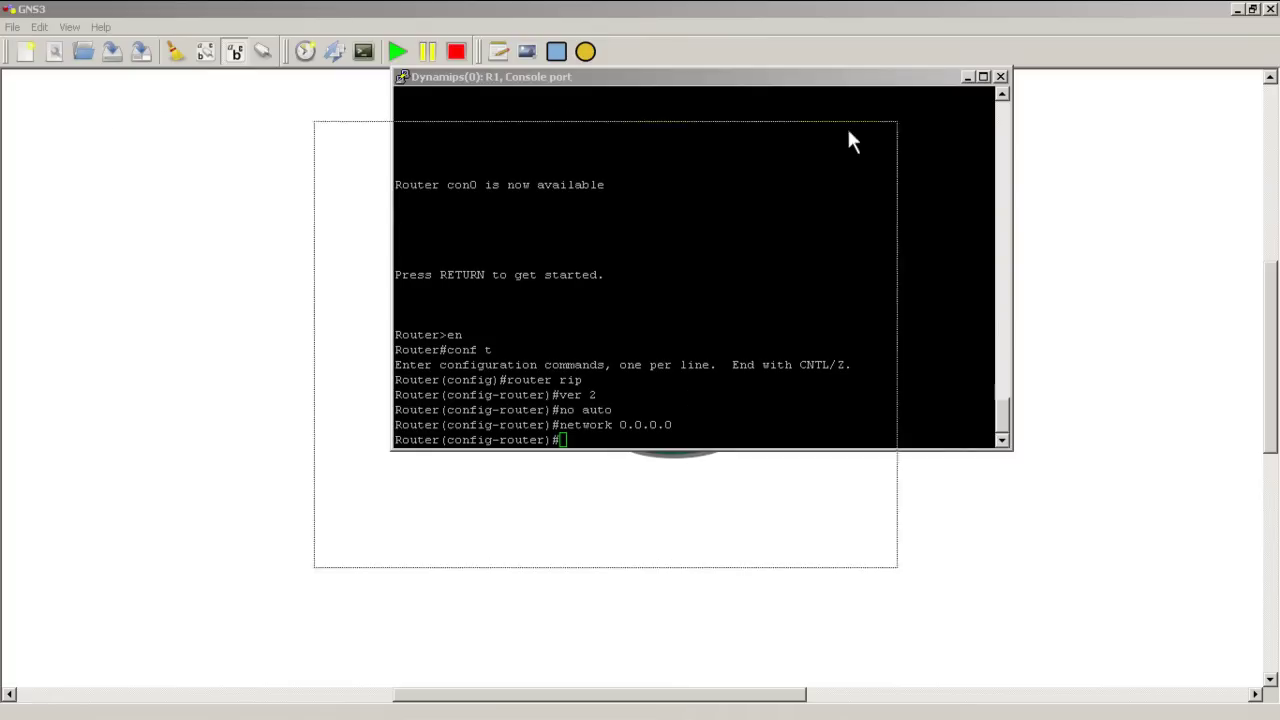
# Position the reopened Texter Management window over R1's console.
pyautogui.moveTo(847, 141)
pyautogui.mouseDown()
pyautogui.moveTo(903, 86)
pyautogui.moveTo(886, 76)
pyautogui.mouseUp()
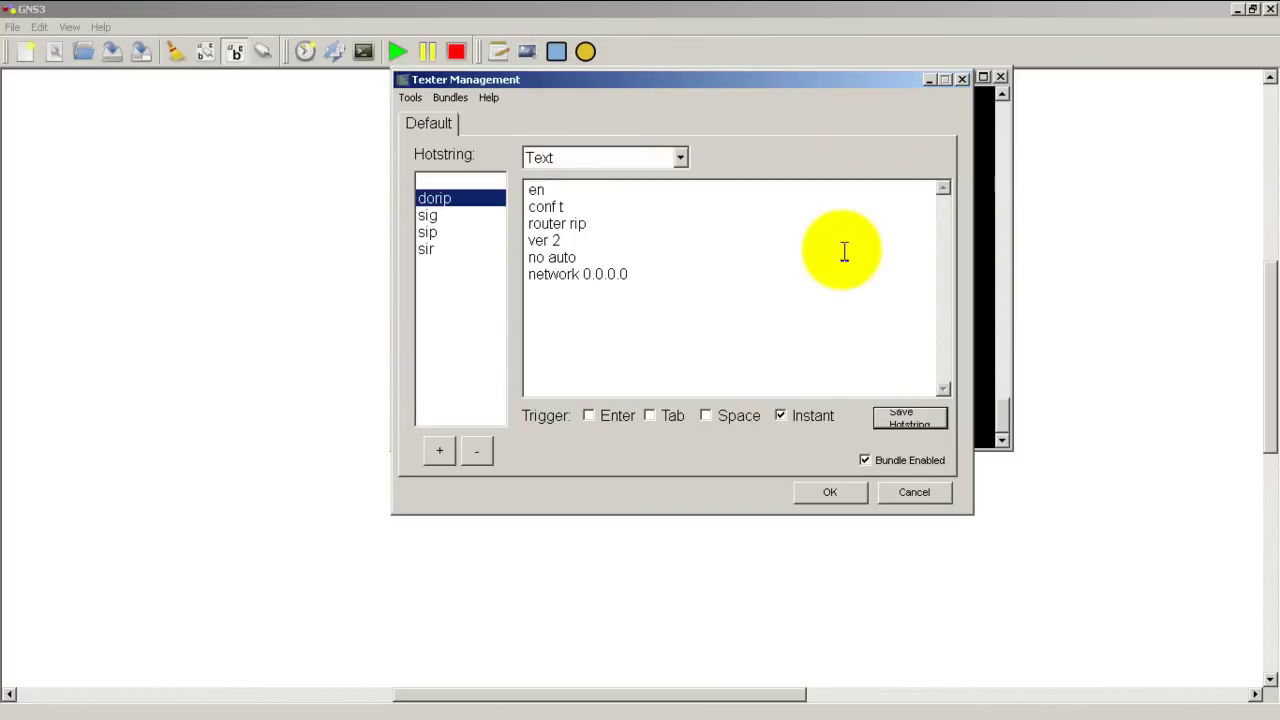